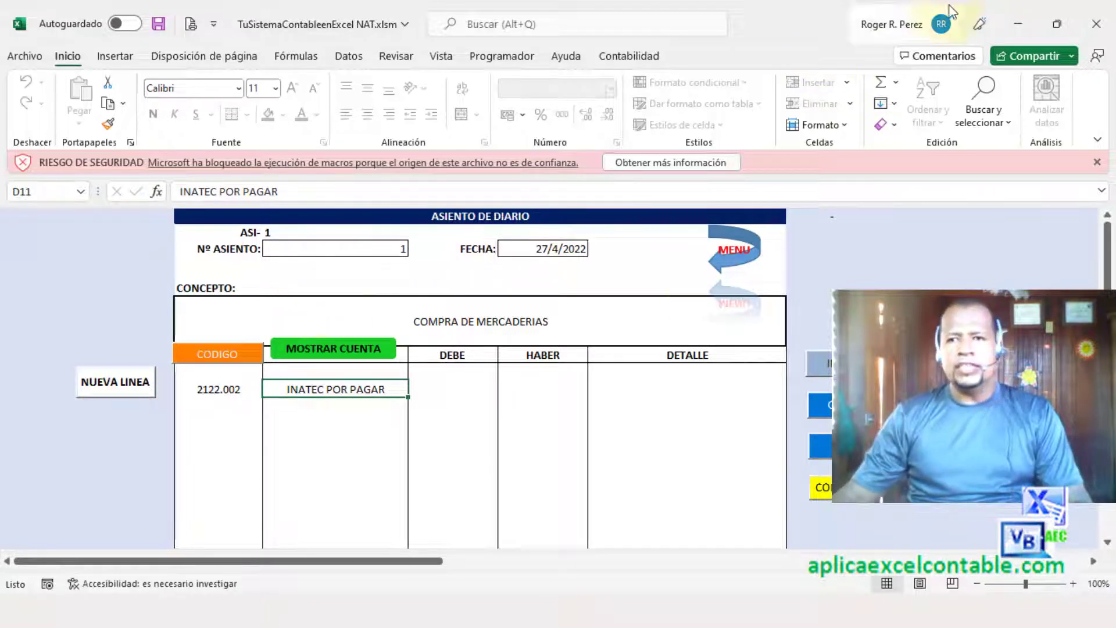
- Minimize the Excel and PowerPoint windows to reveal the desktop
left_click(1019, 26)
left_click(1019, 25)
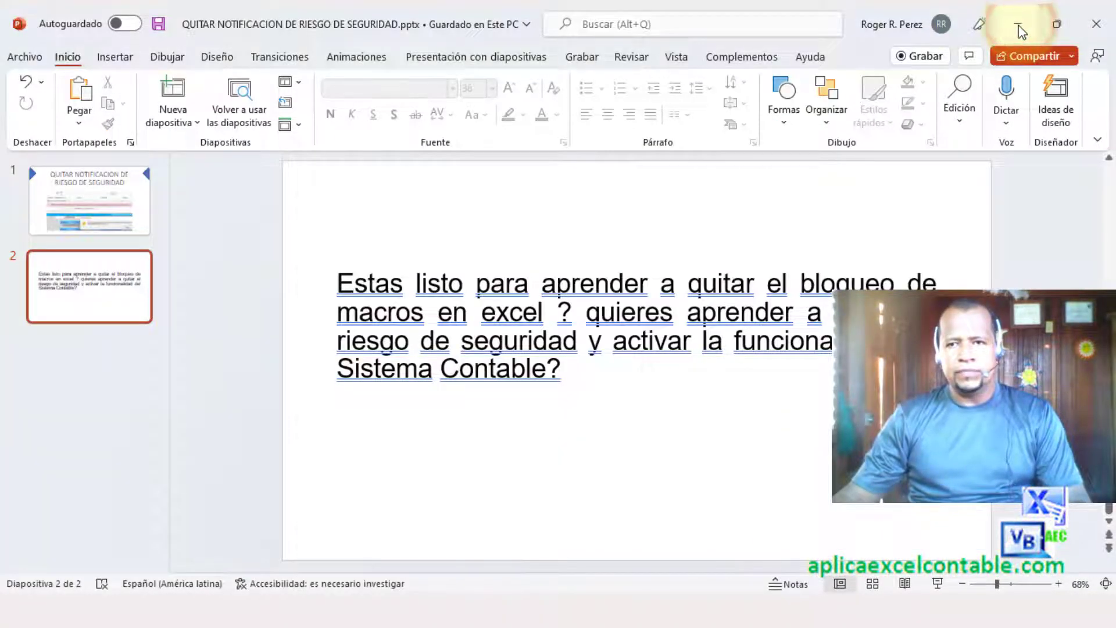
left_click(1019, 25)
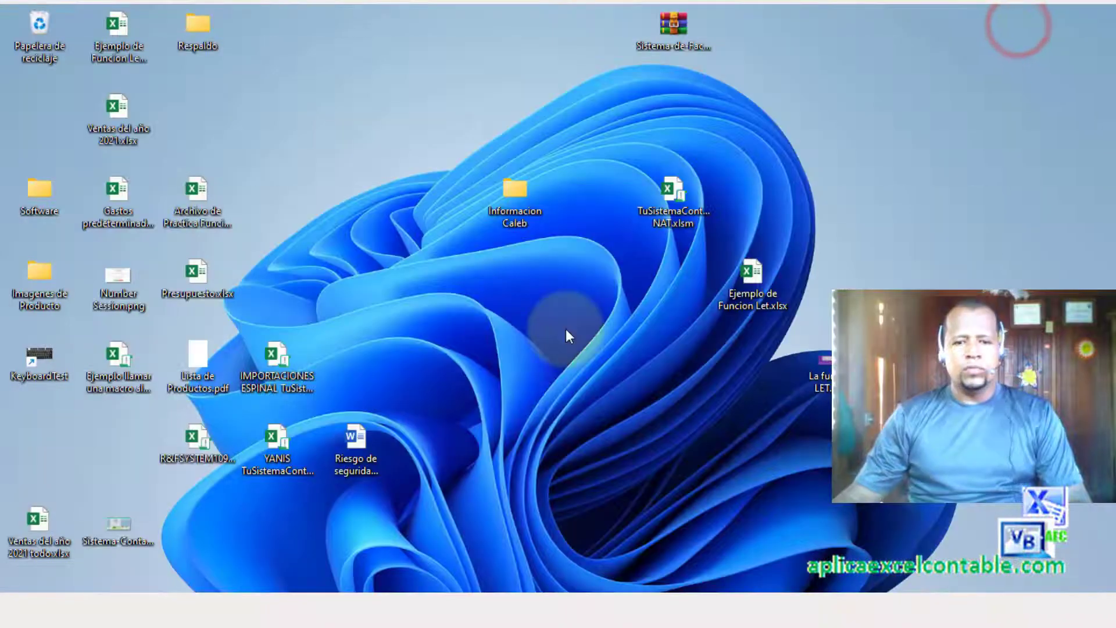
- Create a new desktop folder named Plantillas
left_click(542, 360)
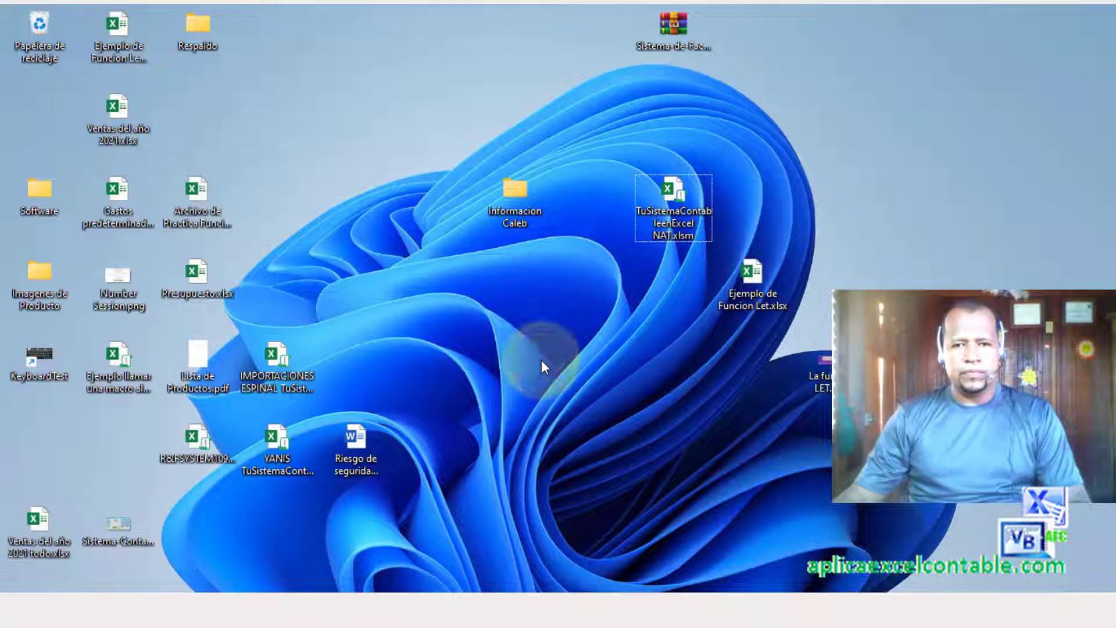
right_click(542, 360)
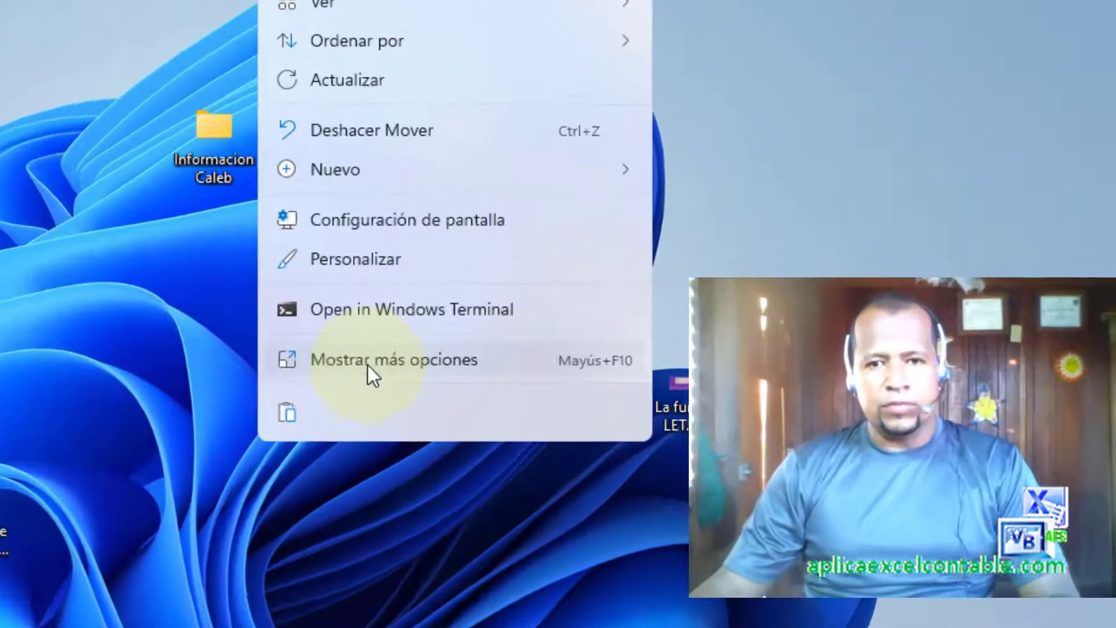
left_click(610, 344)
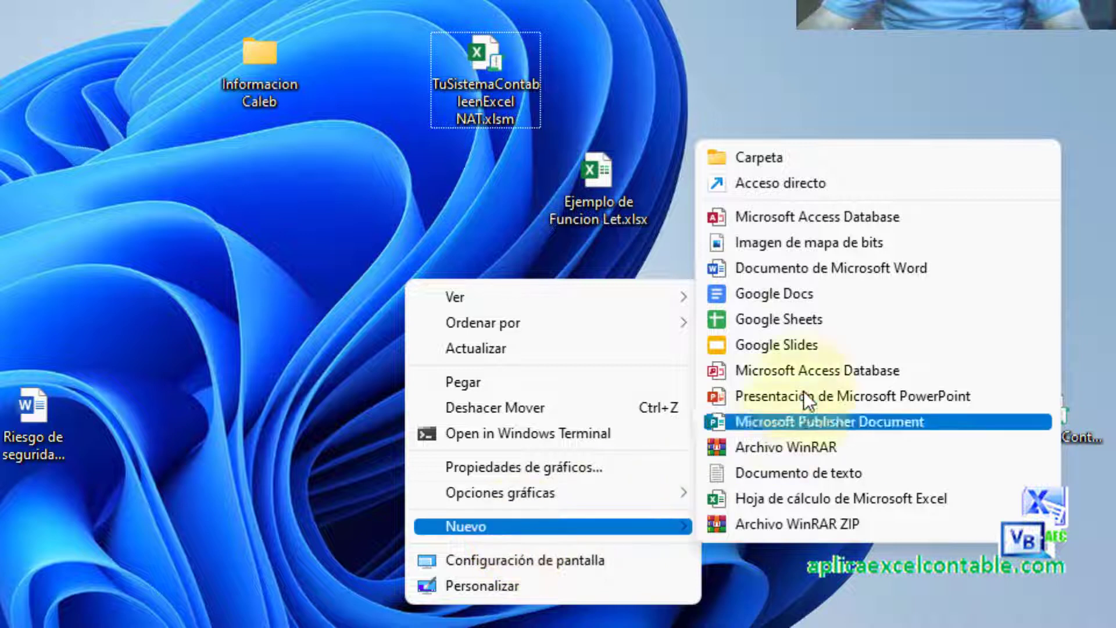
left_click(773, 174)
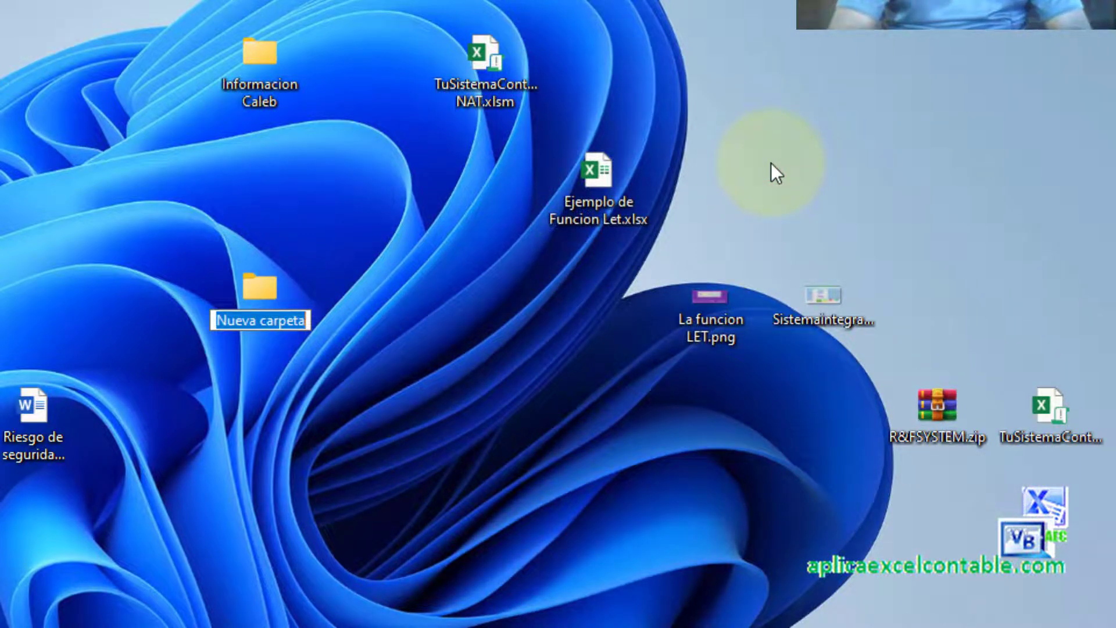
type("Plantillas")
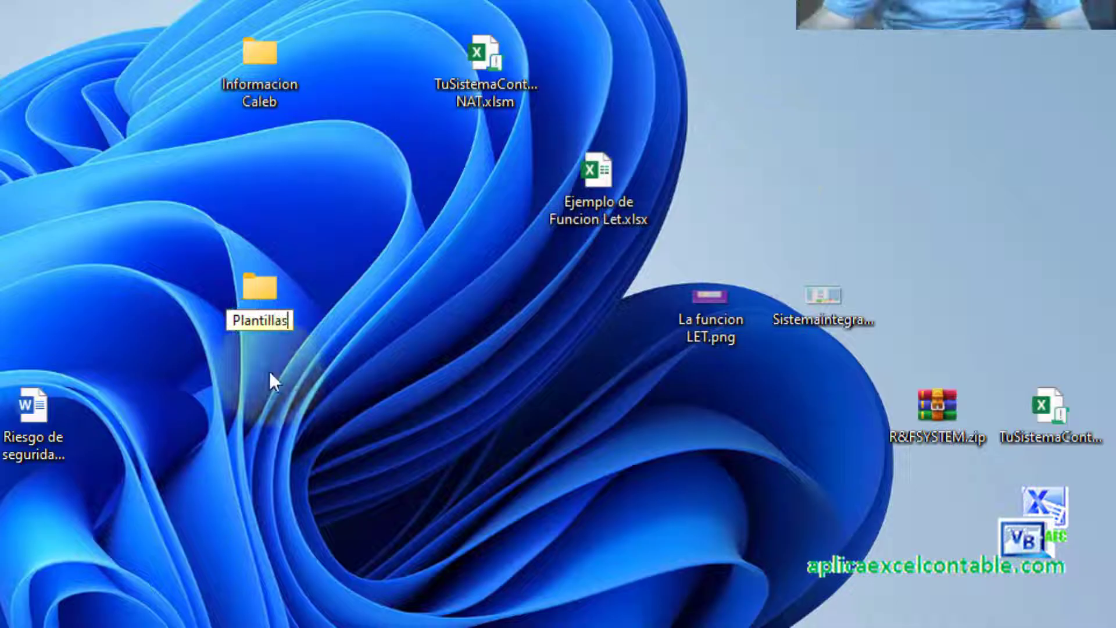
key("Return")
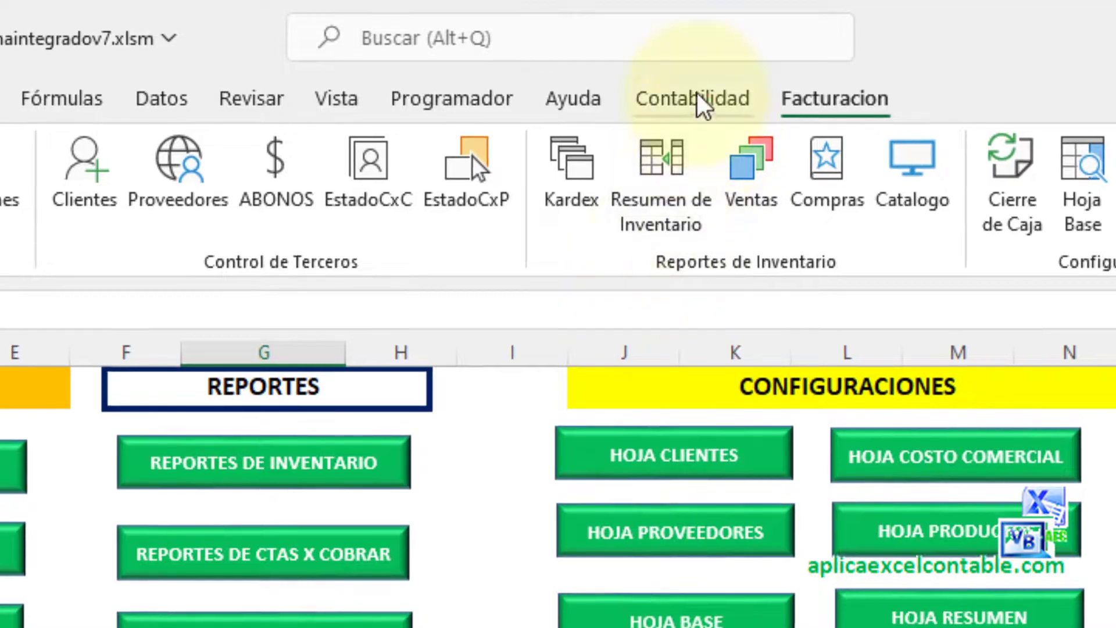
- From the Contabilidad commands, open the Diario, Mayor General and Balance de Comprobacion sheets
left_click(697, 98)
left_click(835, 97)
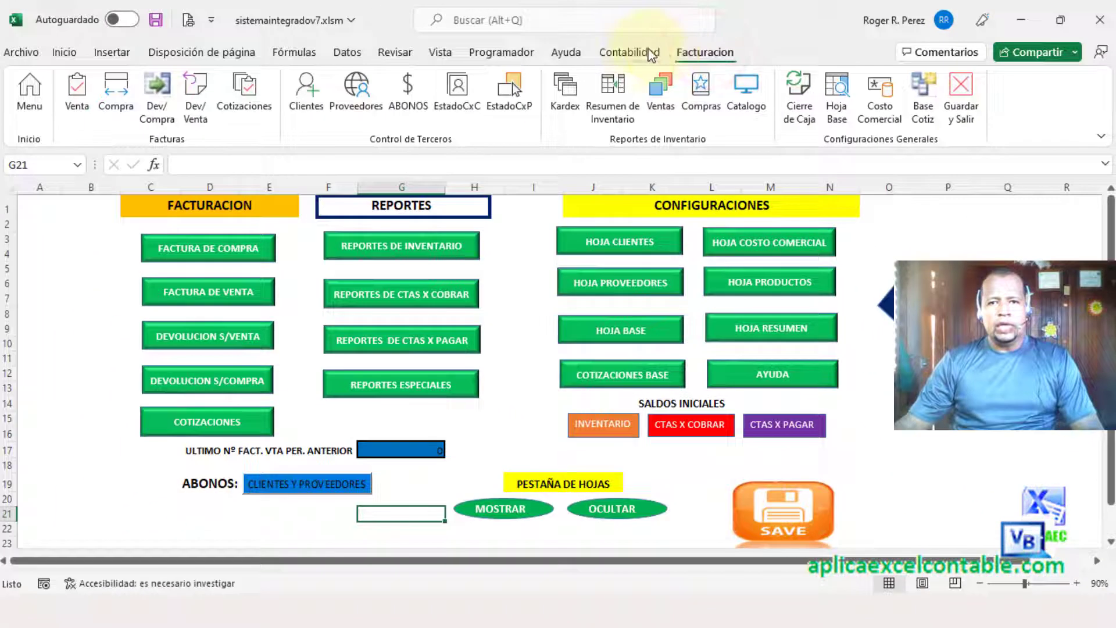
left_click(652, 55)
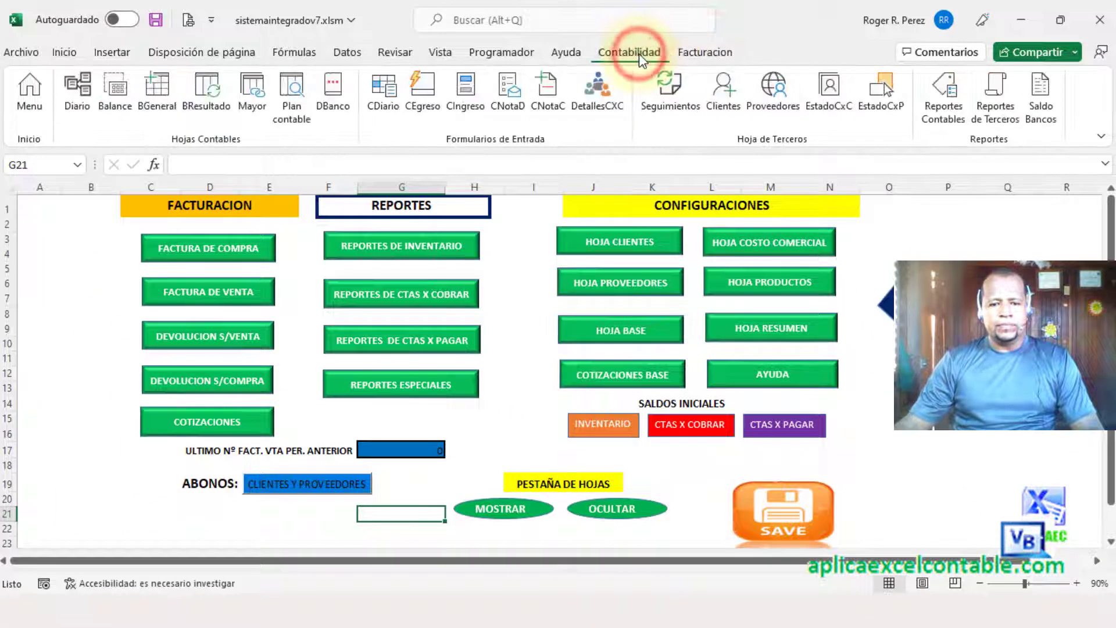
left_click(78, 96)
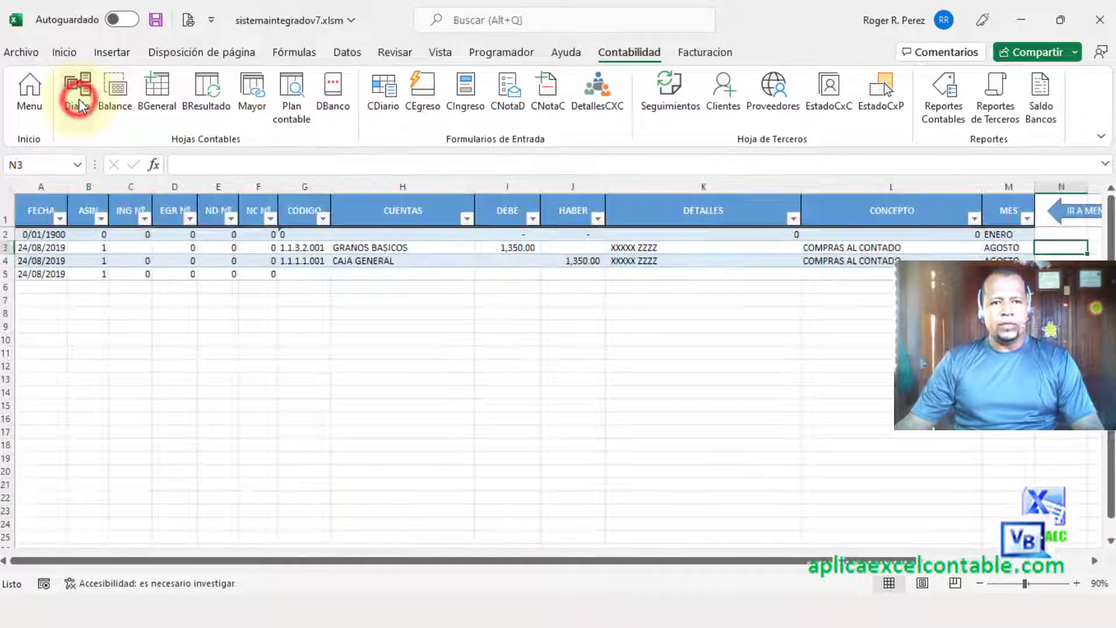
left_click(242, 96)
left_click(115, 104)
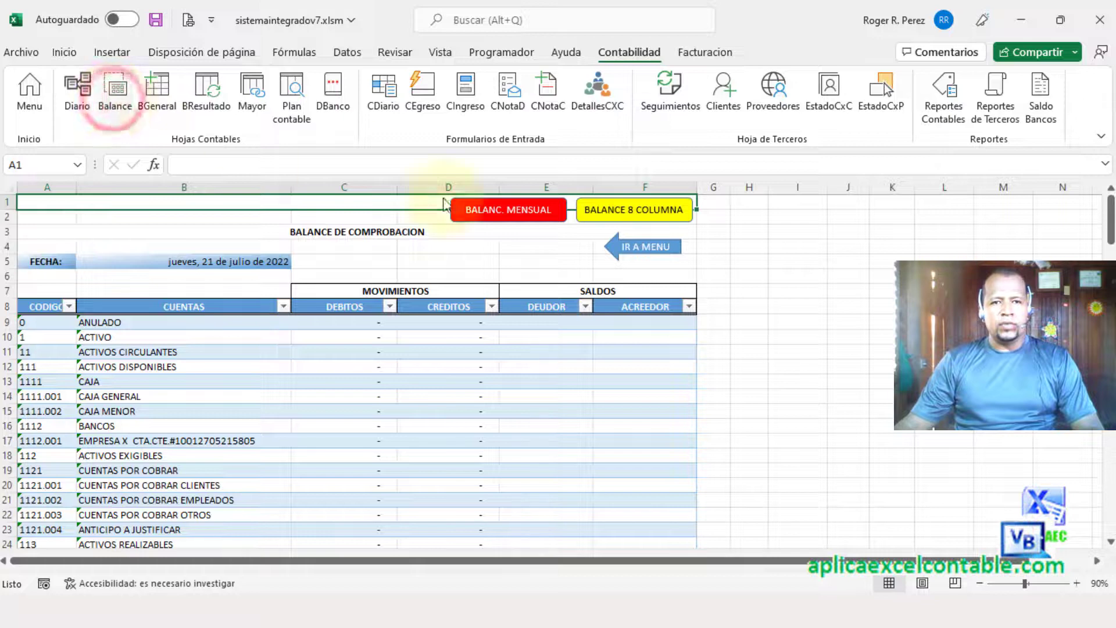
- View the 8-column and monthly trial balances, then return to the main menu
left_click(599, 214)
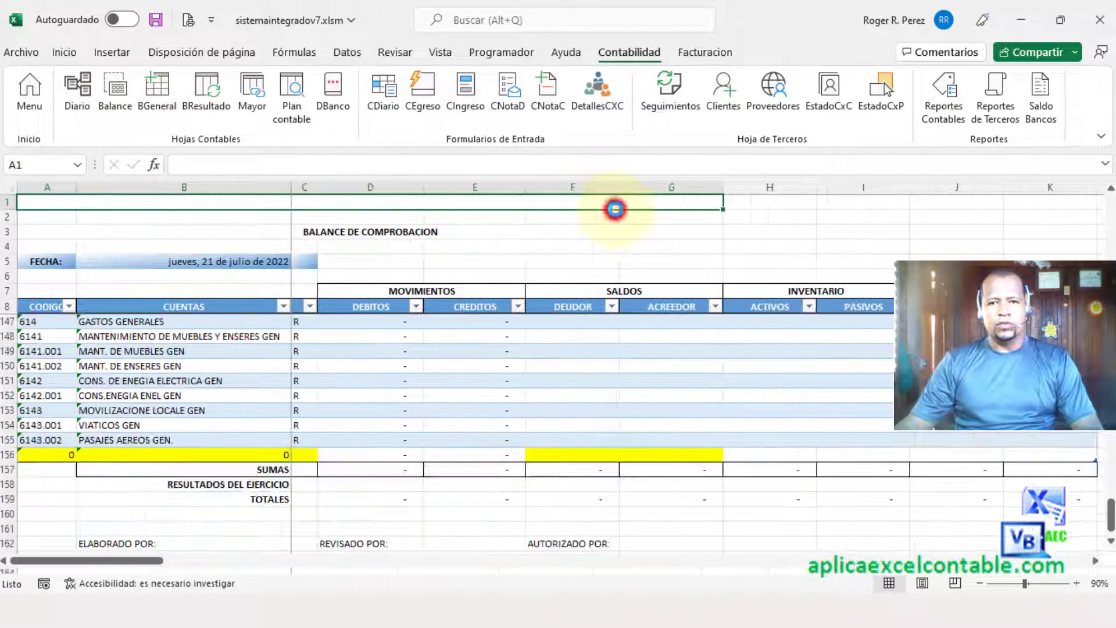
left_click(905, 210)
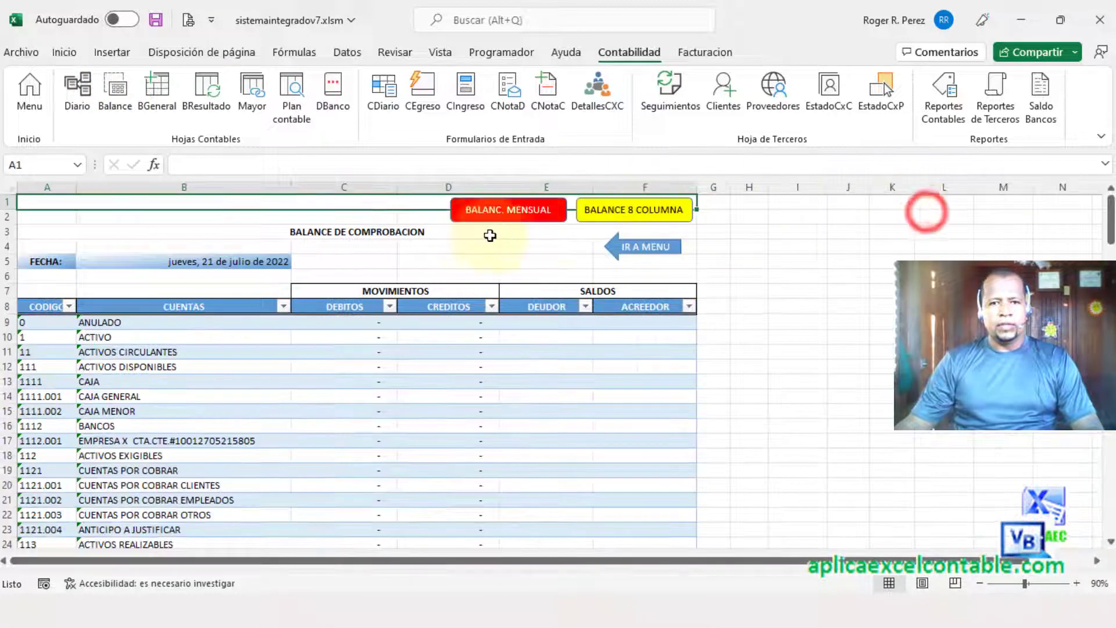
left_click(498, 209)
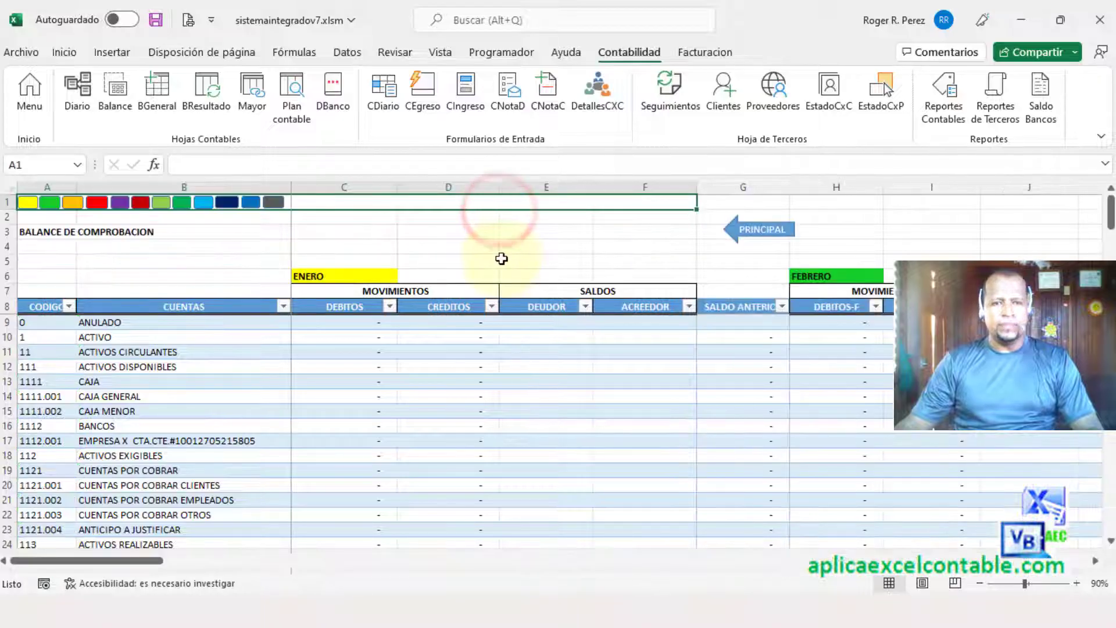
left_click(744, 227)
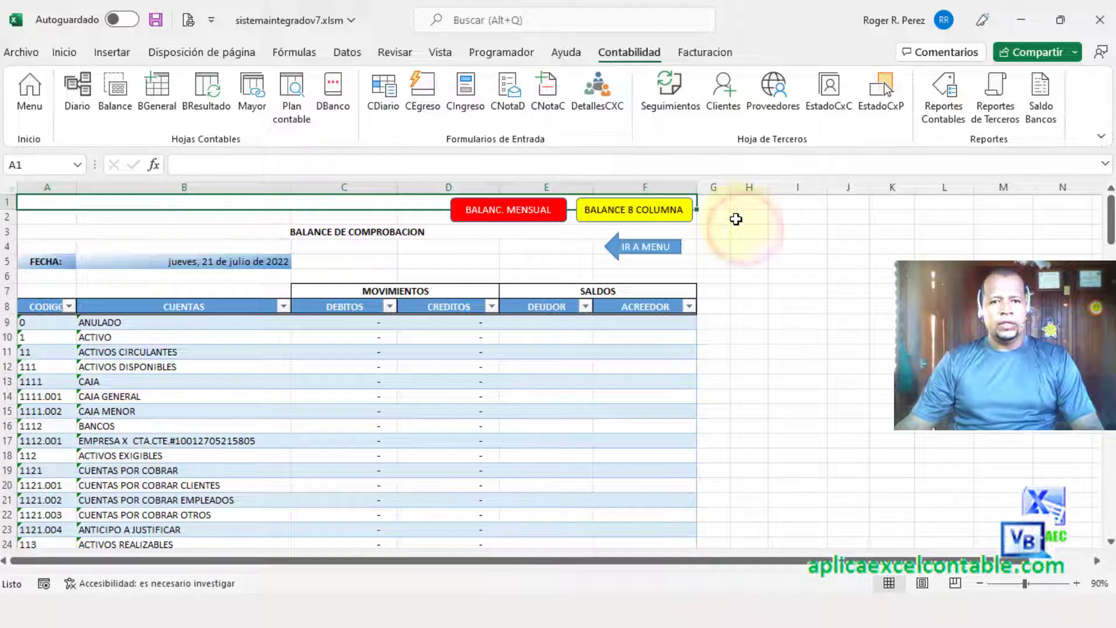
left_click(634, 243)
- Open the BALANCE GENERAL and BALANCE DE RESULTADO sheets, returning to the menu after each
left_click(837, 286)
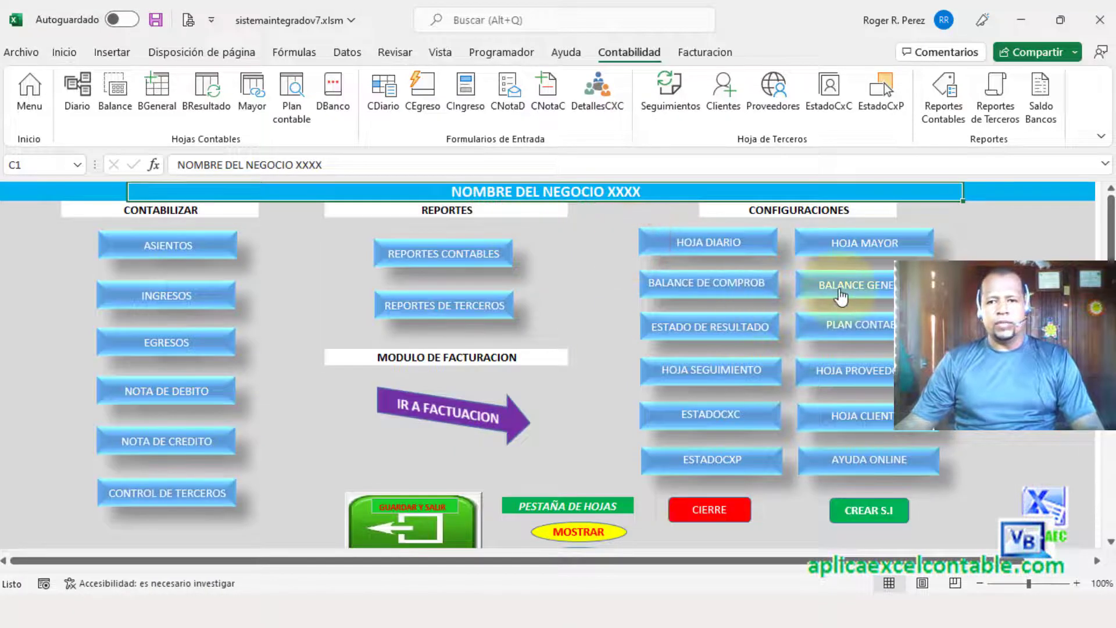
left_click(431, 216)
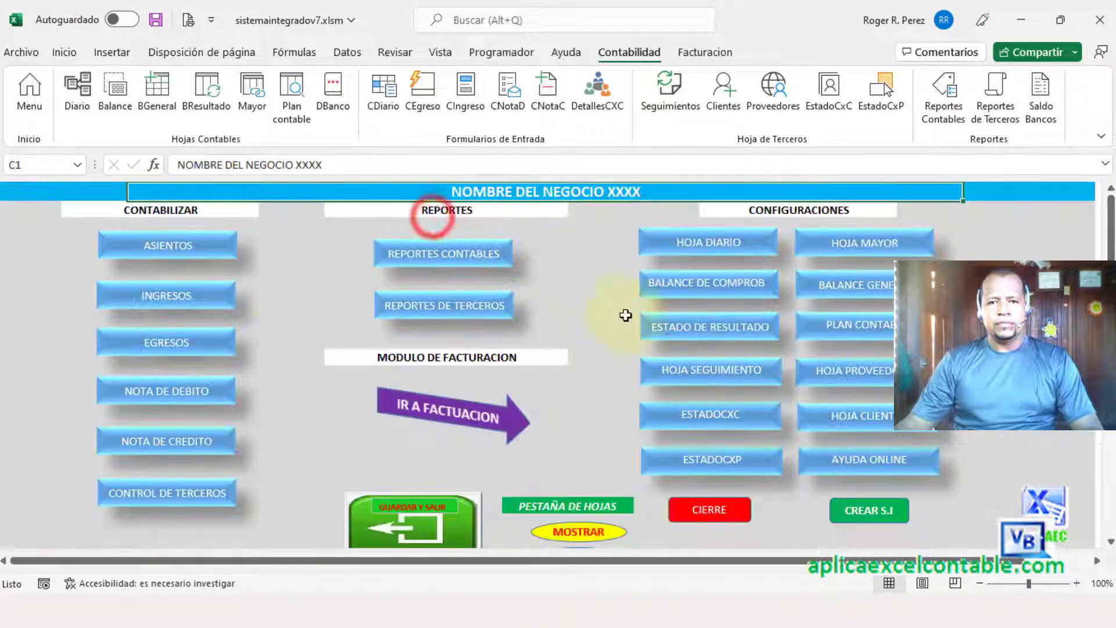
left_click(699, 326)
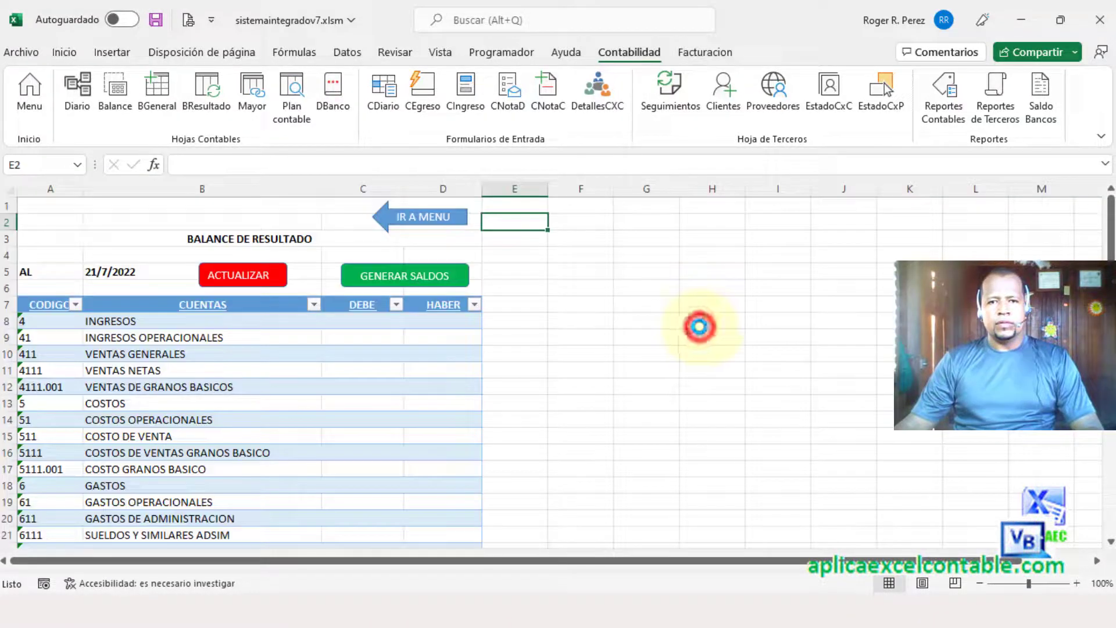
left_click(430, 221)
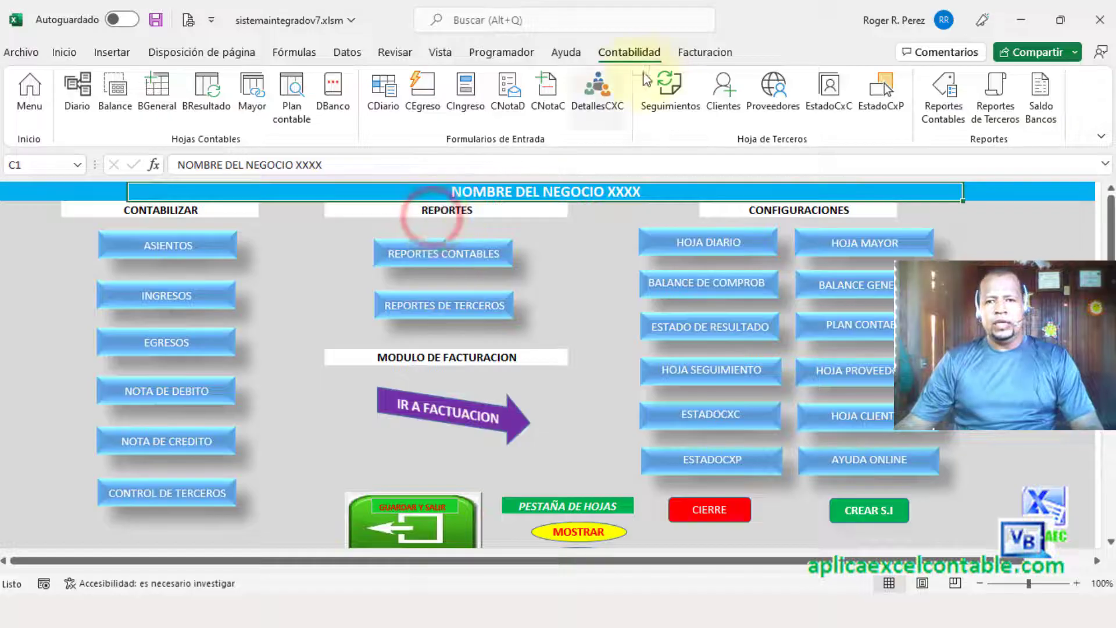
- From the Facturacion commands, open Resumen de Inventario, EstadoCxC and EstadoCxP sheets
left_click(714, 54)
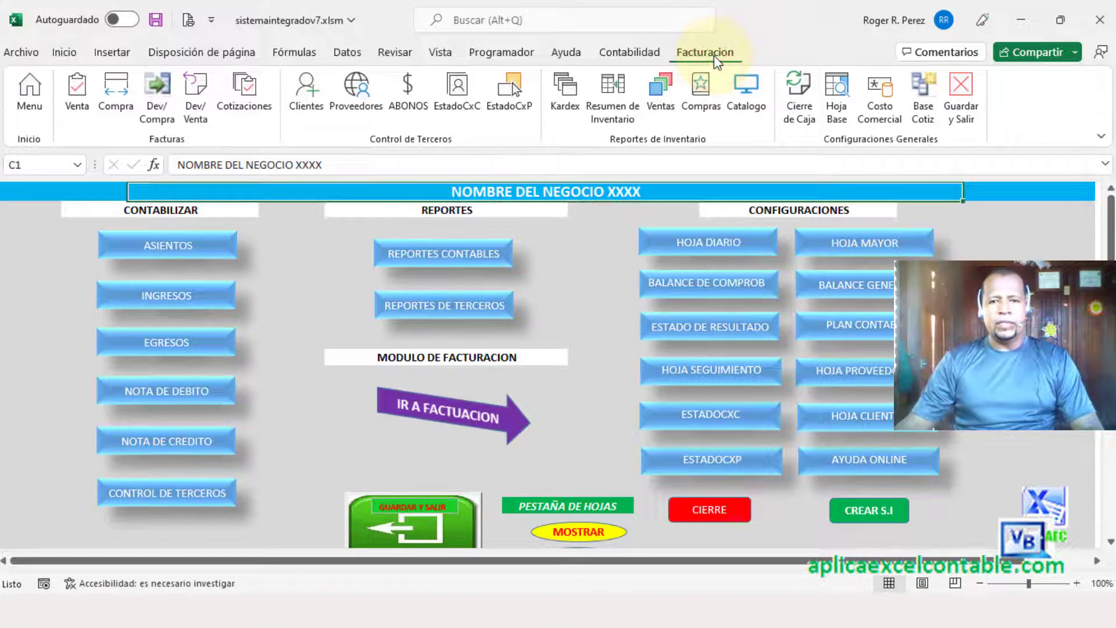
left_click(612, 115)
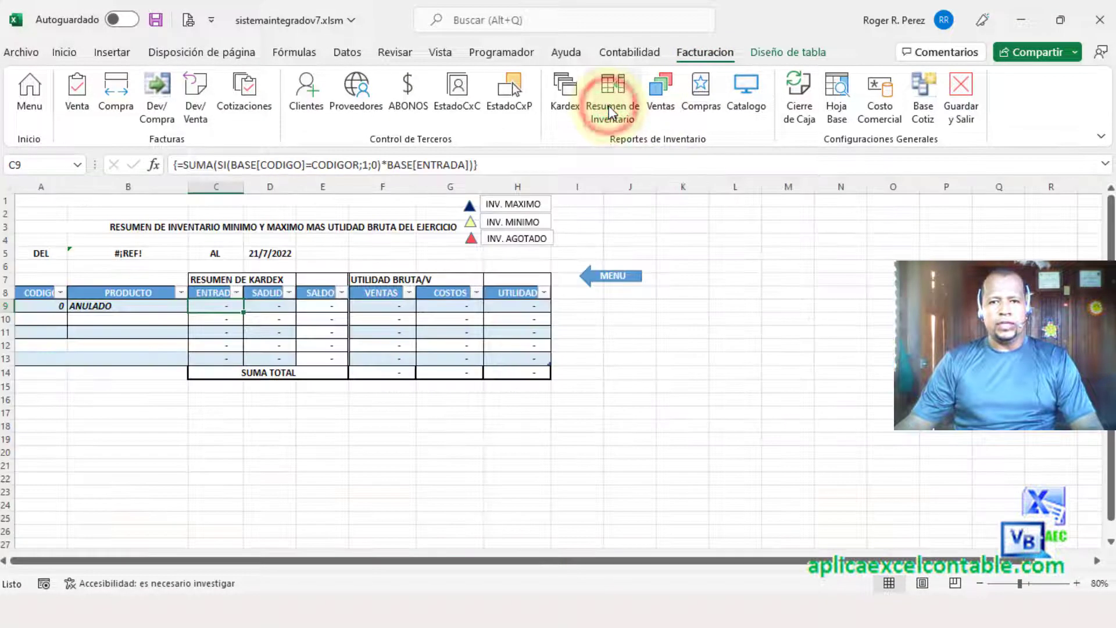
left_click(455, 92)
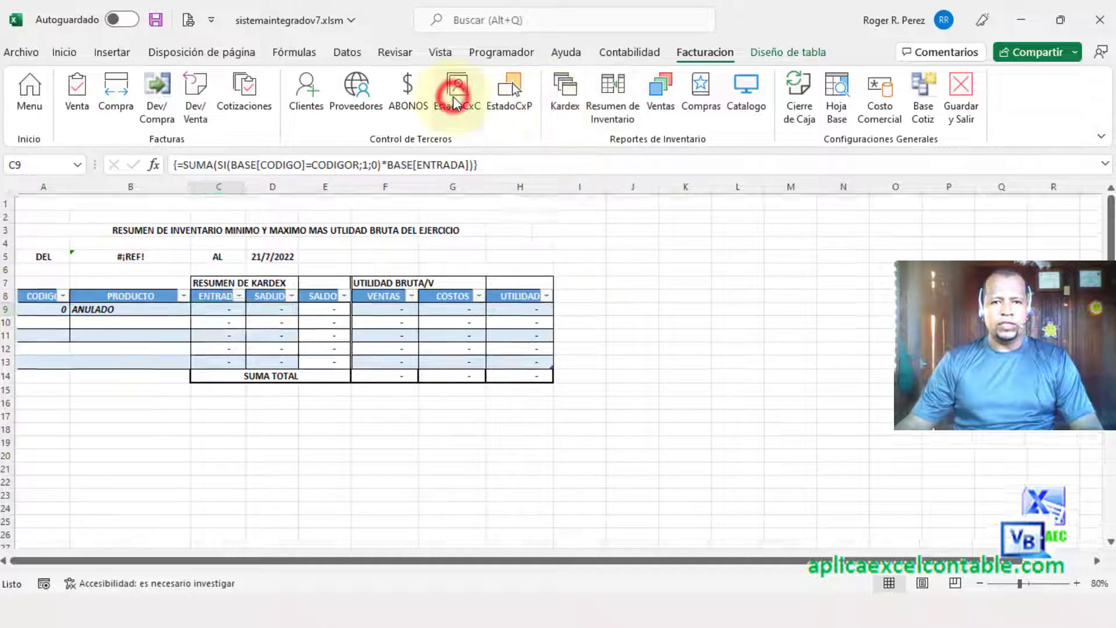
left_click(511, 84)
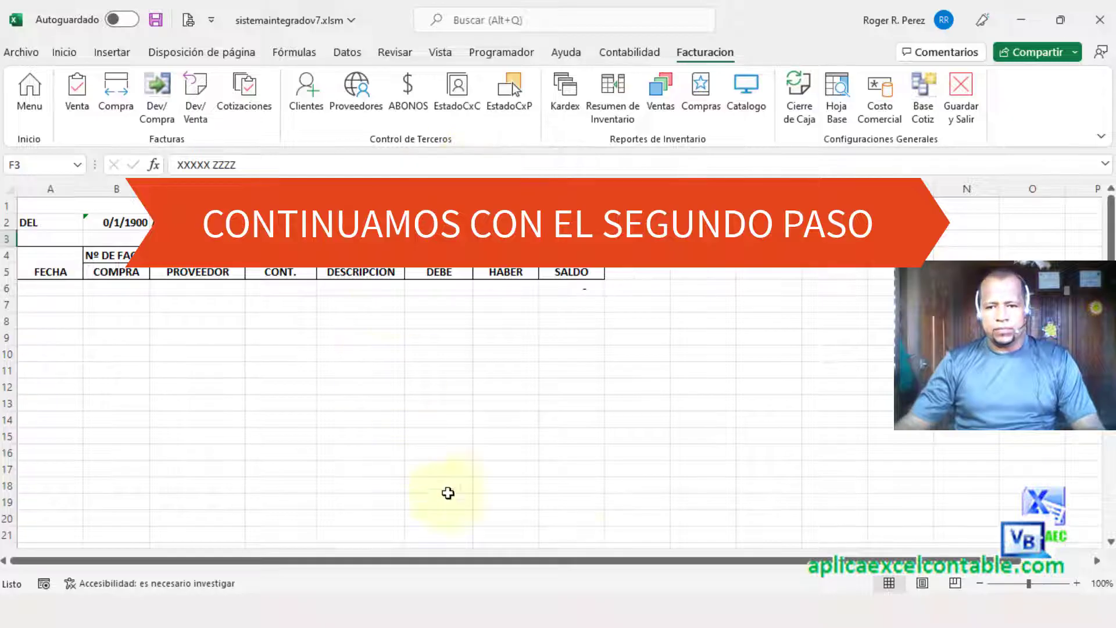
- Start a blank Excel window and go to Options > Trust Center > Trusted Locations
right_click(755, 625)
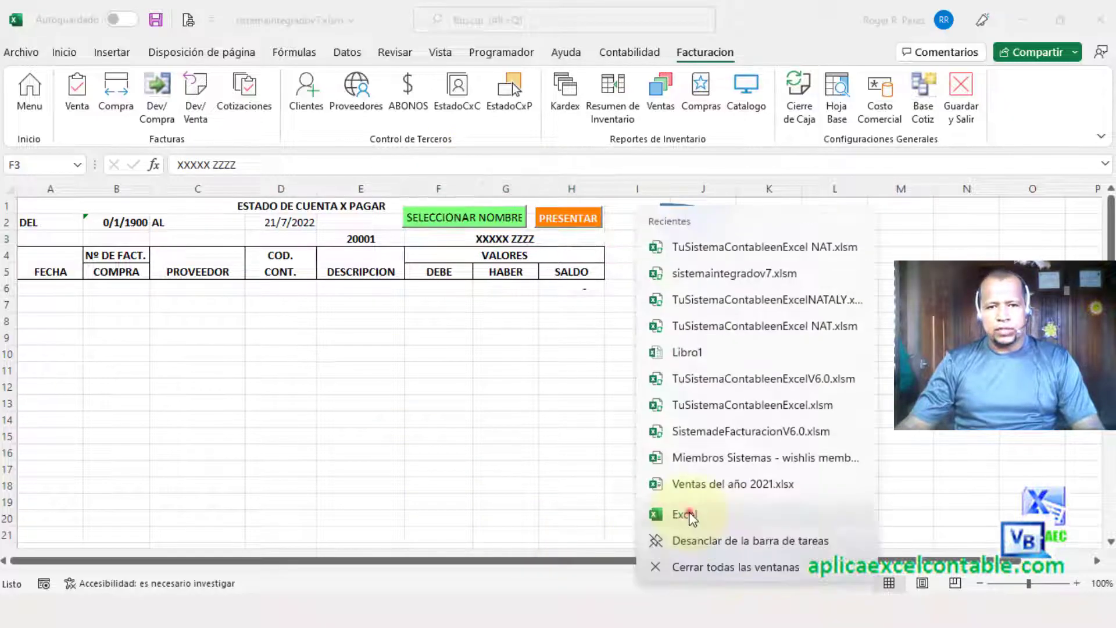
left_click(689, 515)
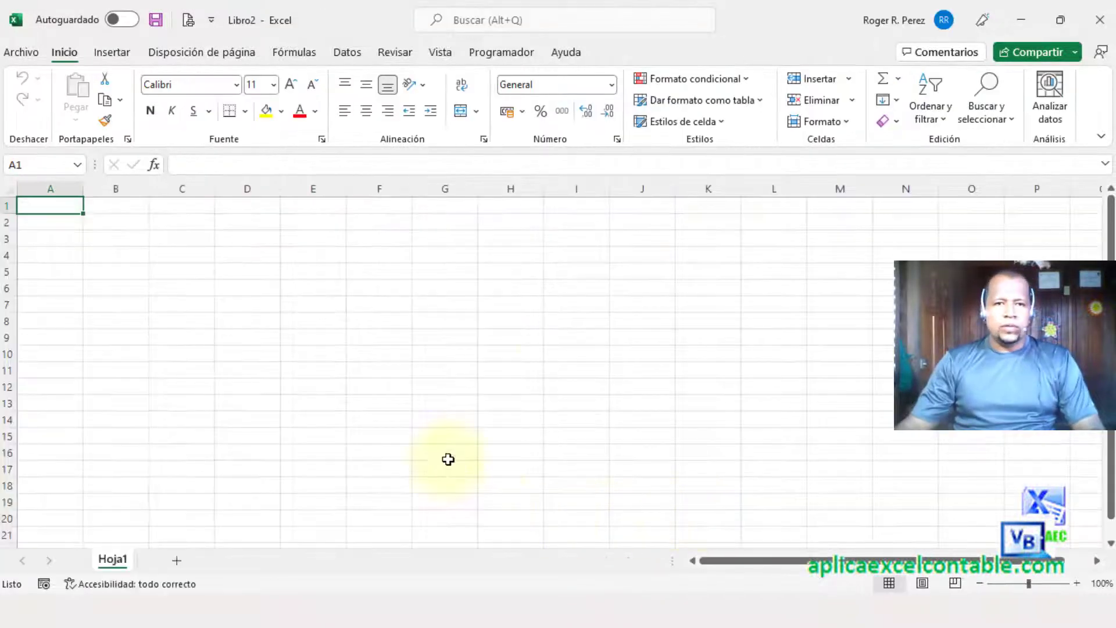
left_click(17, 56)
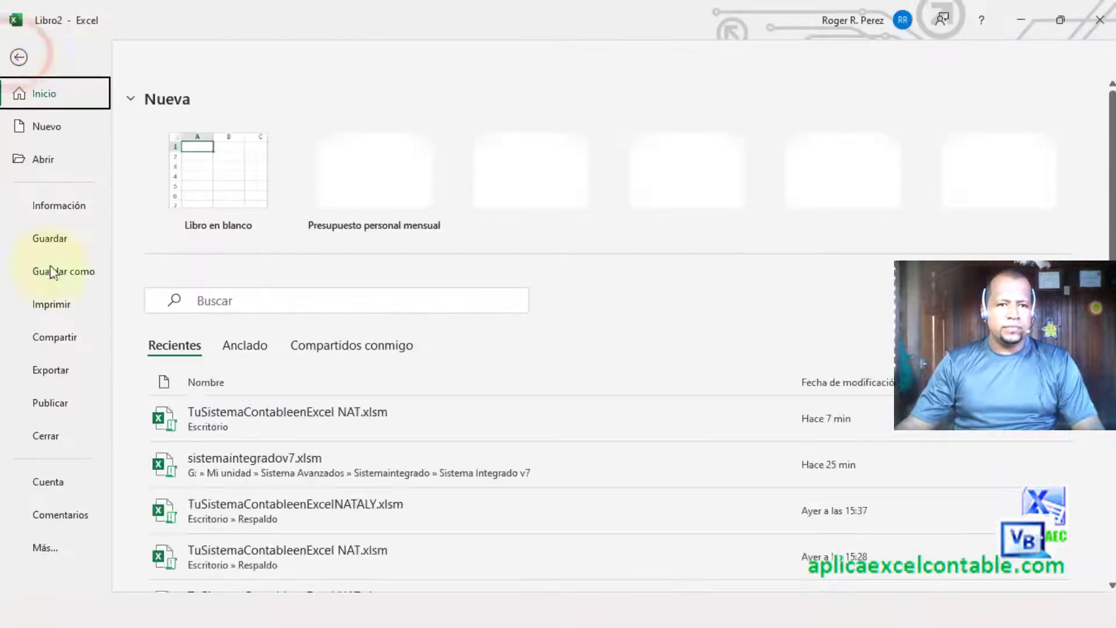
left_click(46, 550)
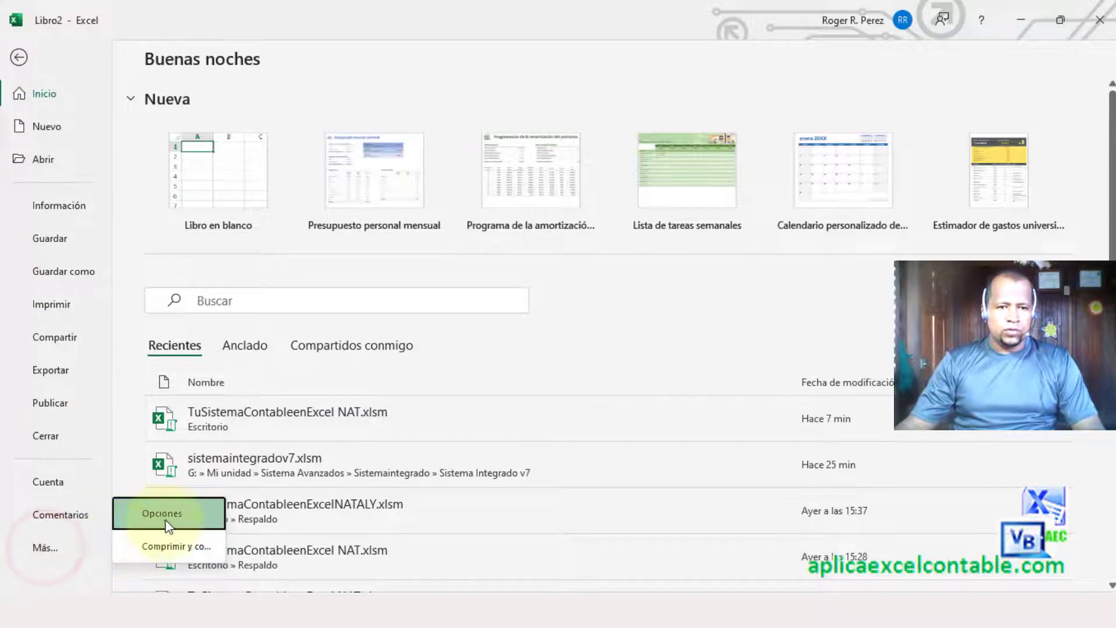
left_click(165, 512)
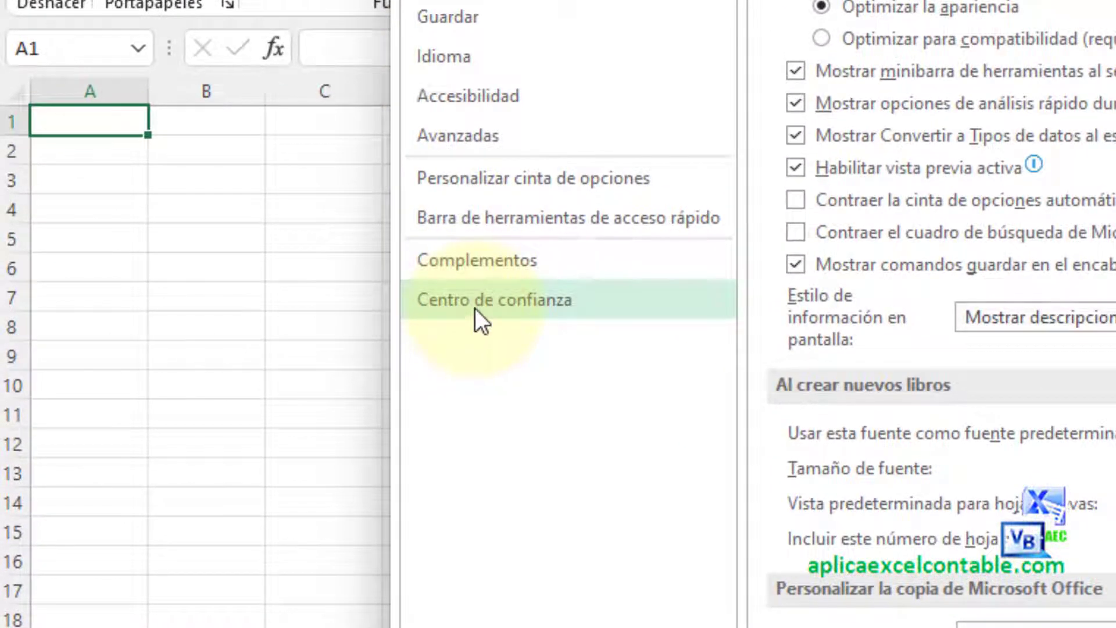
left_click(268, 309)
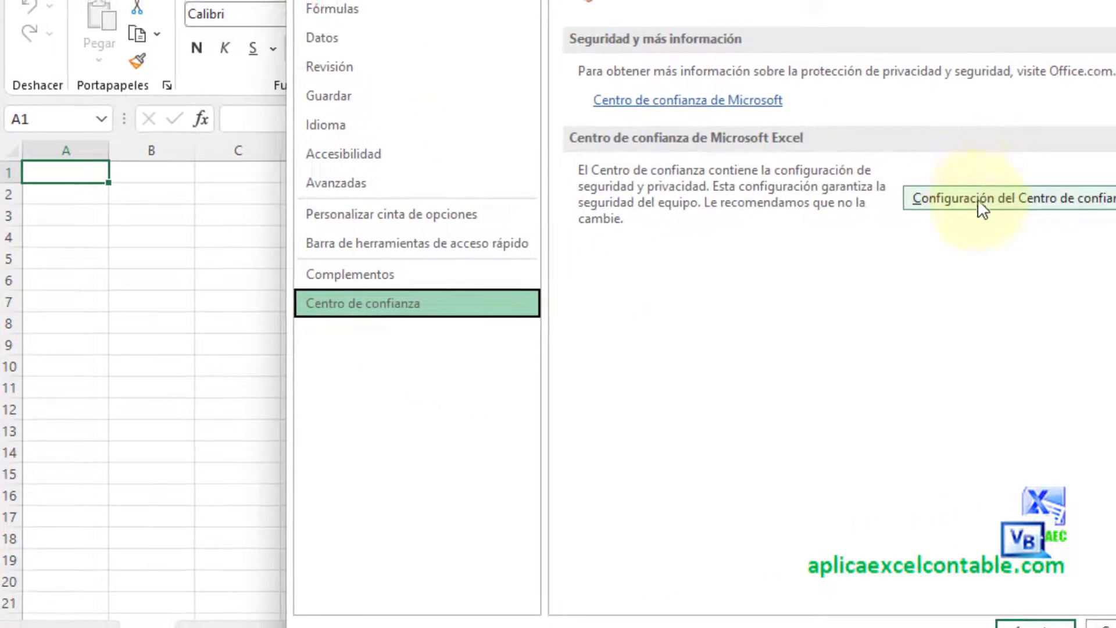
left_click(1007, 204)
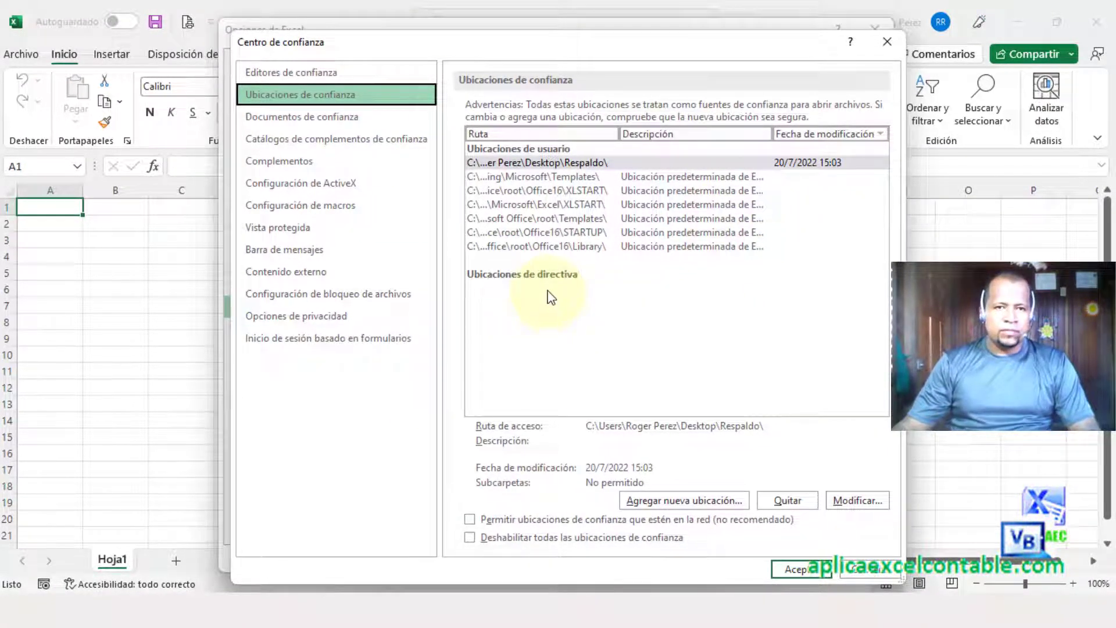
left_click(284, 94)
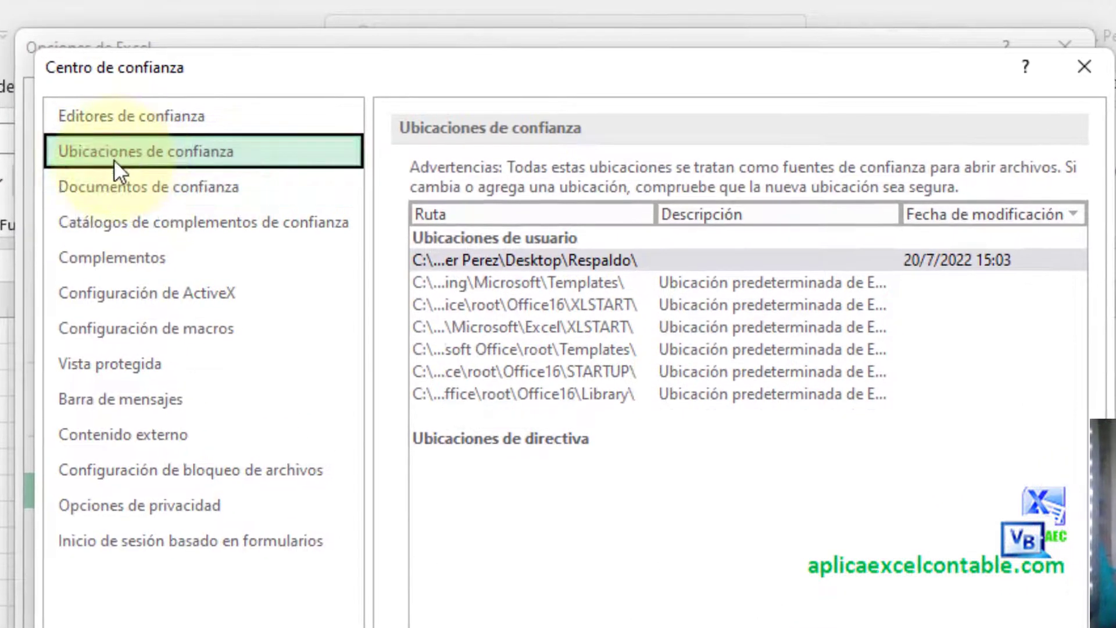
left_click(114, 160)
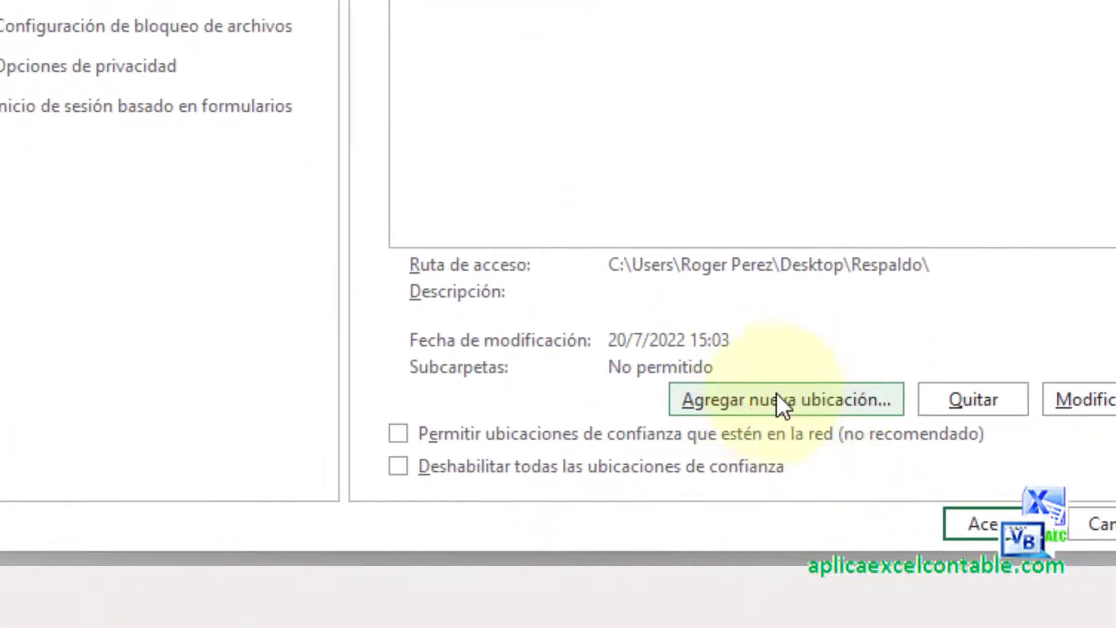
- Add the Desktop\Plantillas folder as a new trusted location
left_click(756, 401)
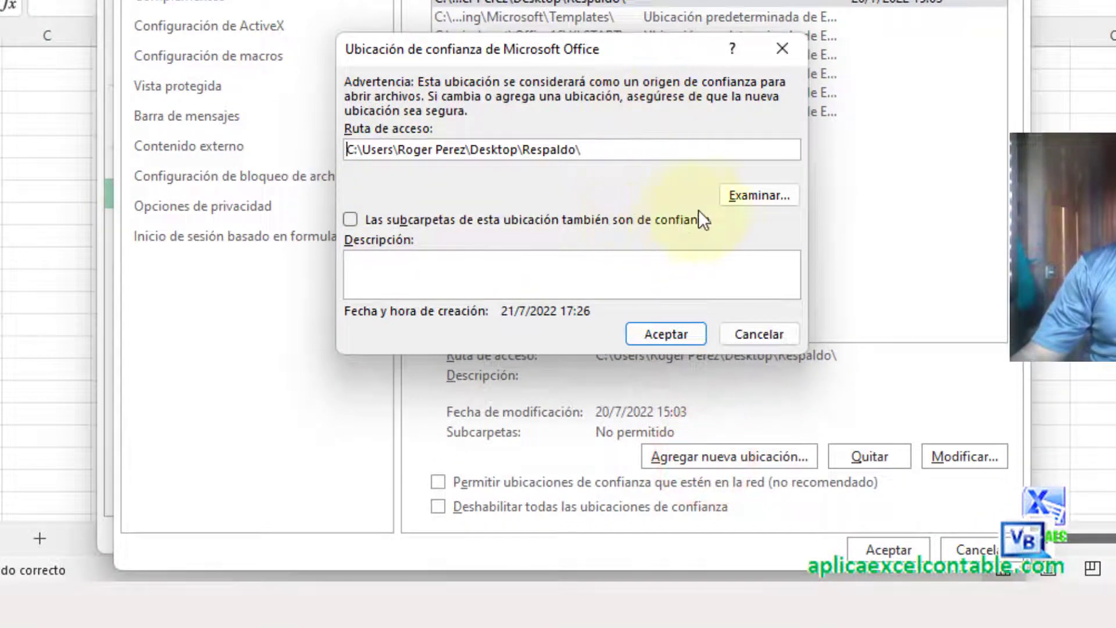
left_click(745, 198)
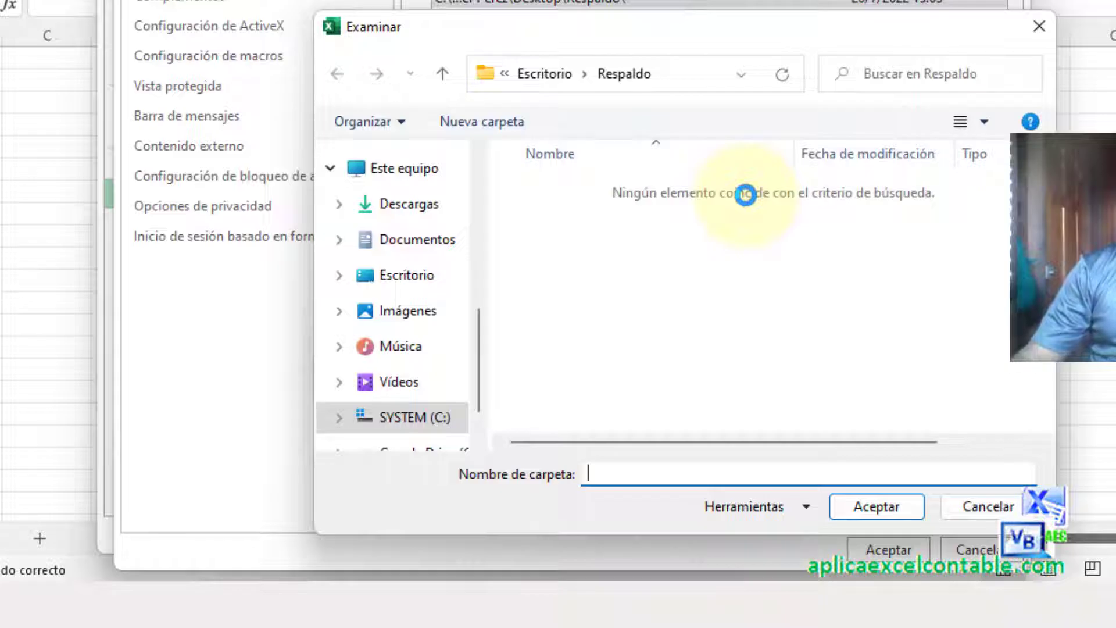
scroll(399, 204, "up", 3)
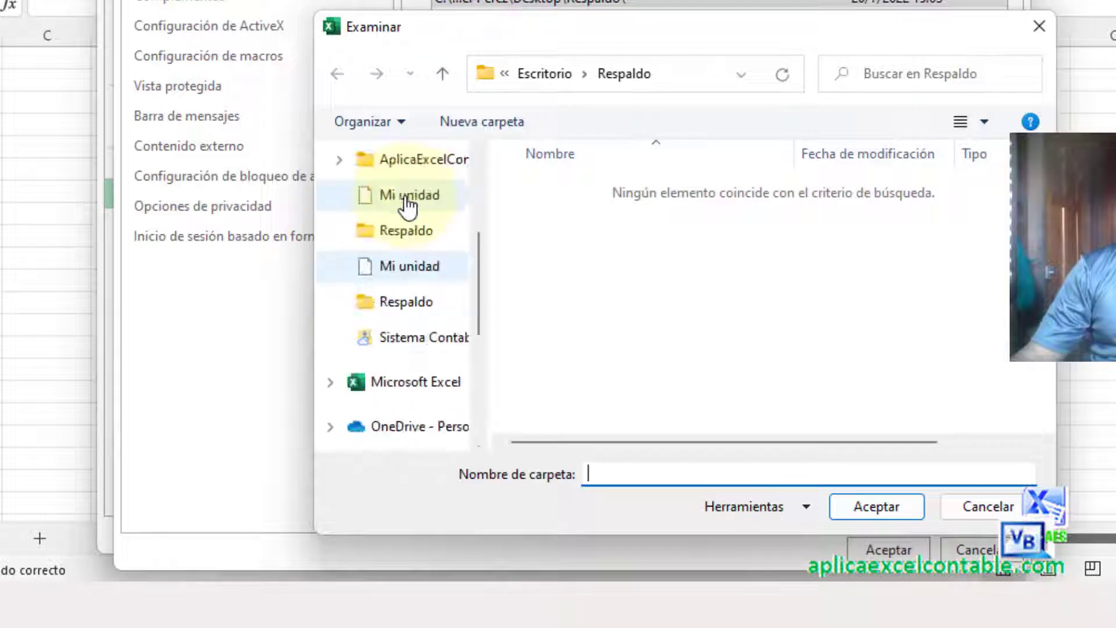
scroll(407, 204, "up", 2)
left_click(407, 207)
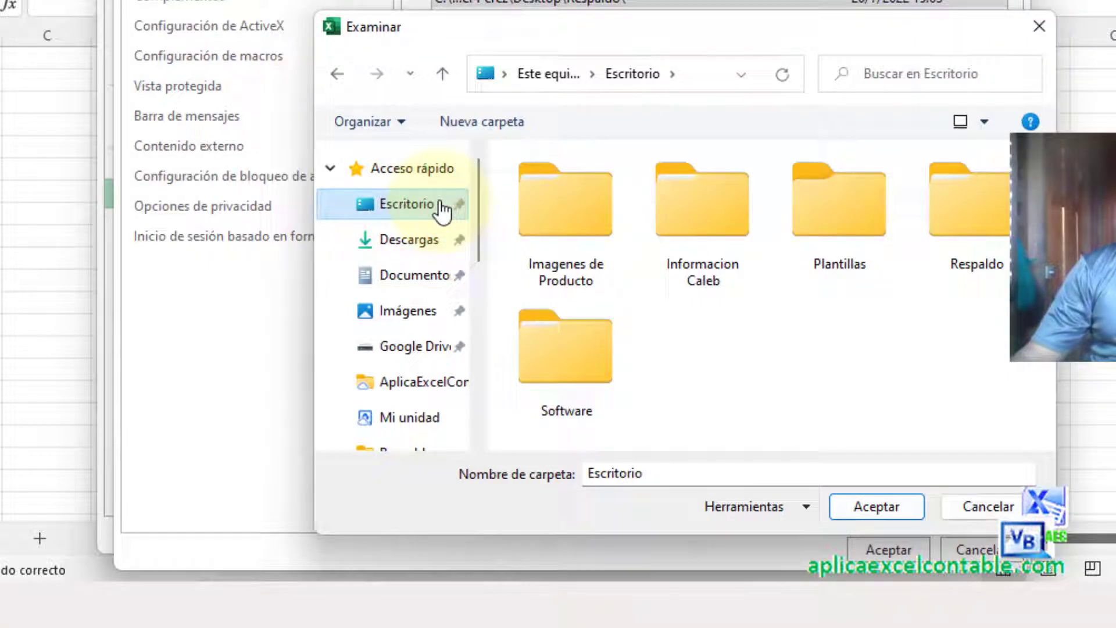
left_click(847, 239)
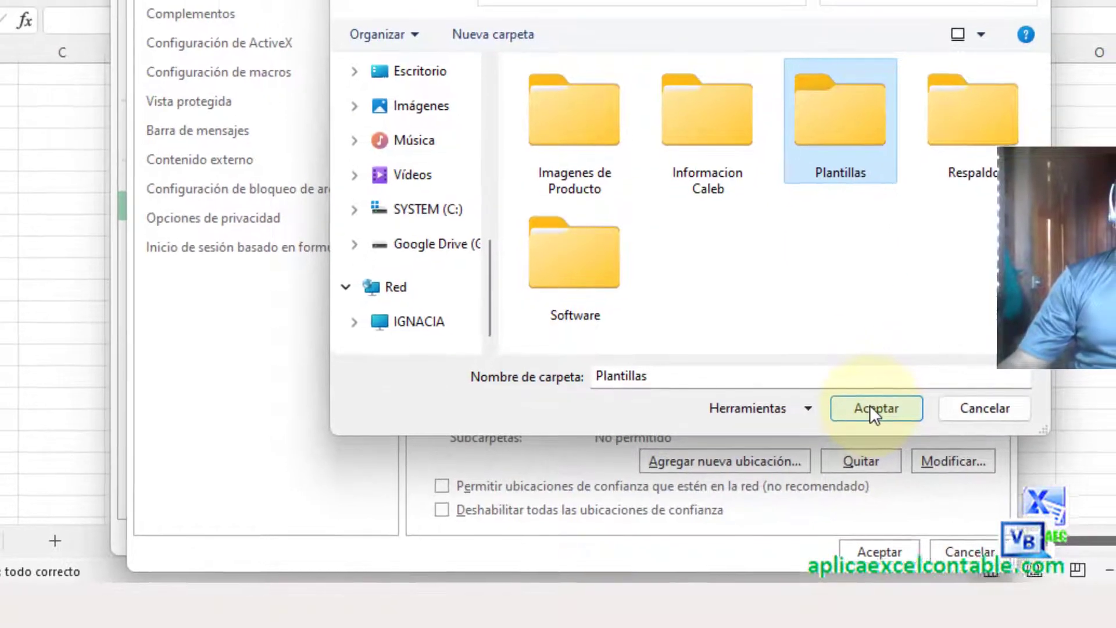
left_click(879, 404)
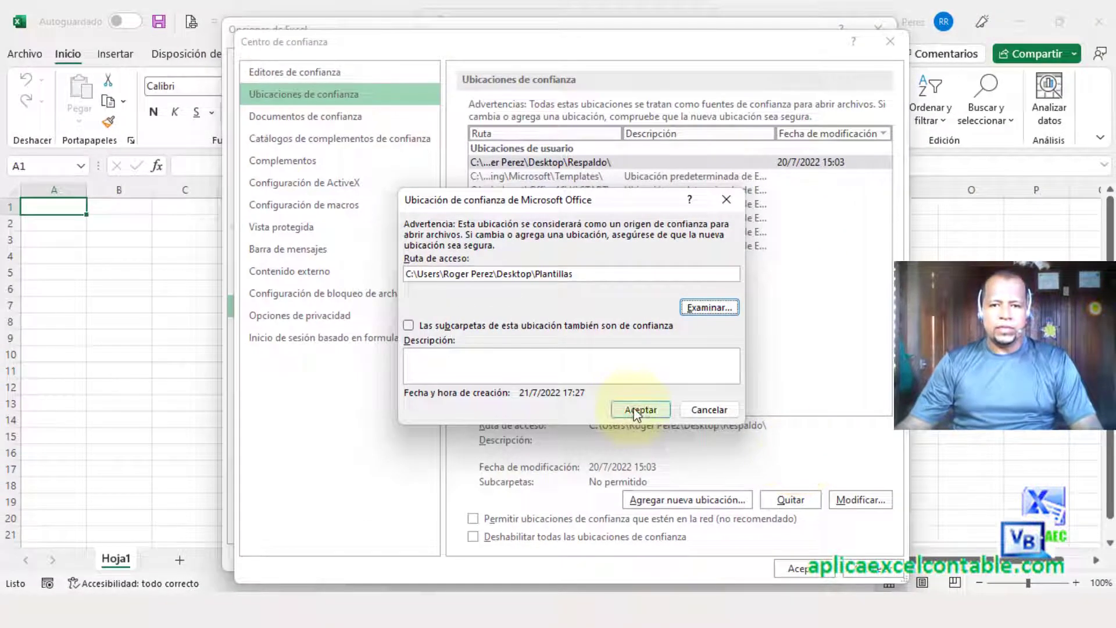
left_click(639, 410)
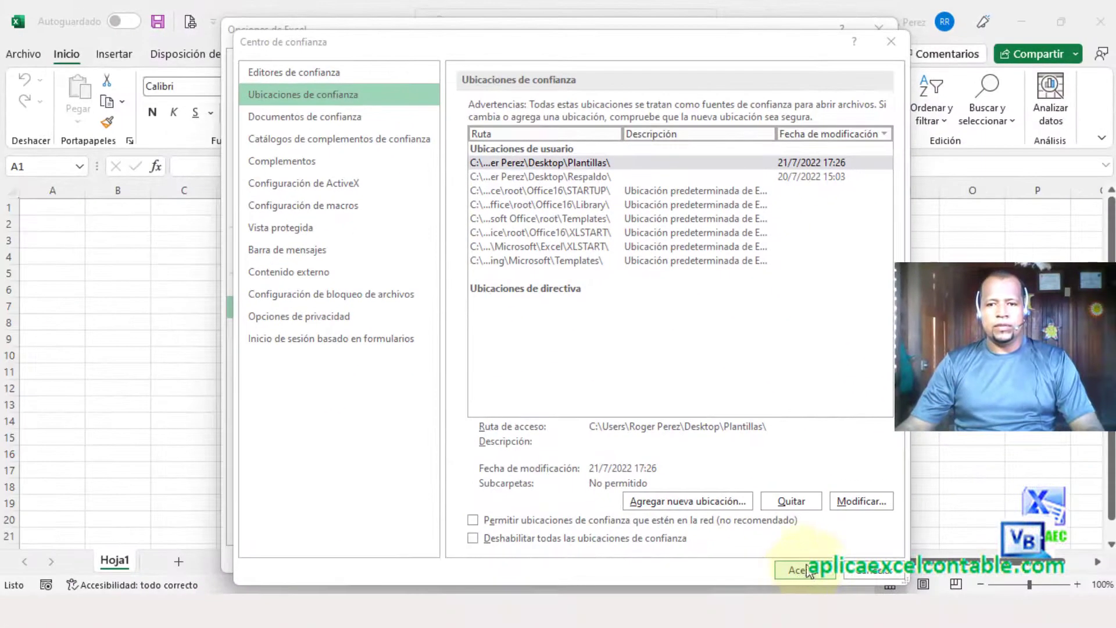
- Confirm the Trust Center and Excel Options dialogs, then close the blank Libro2 workbook
left_click(792, 571)
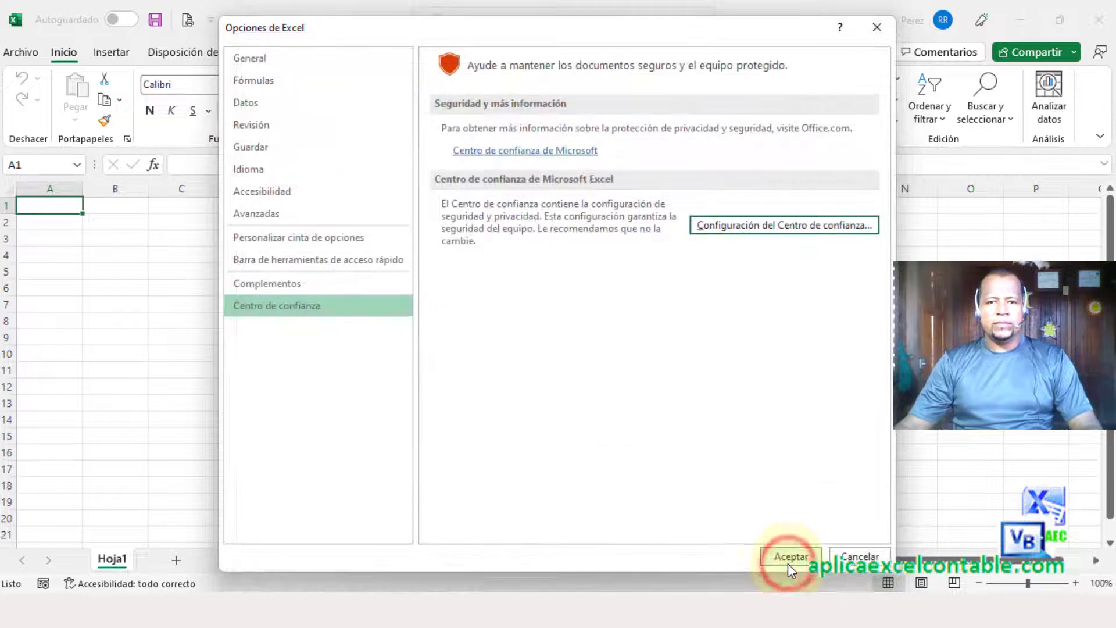
left_click(786, 558)
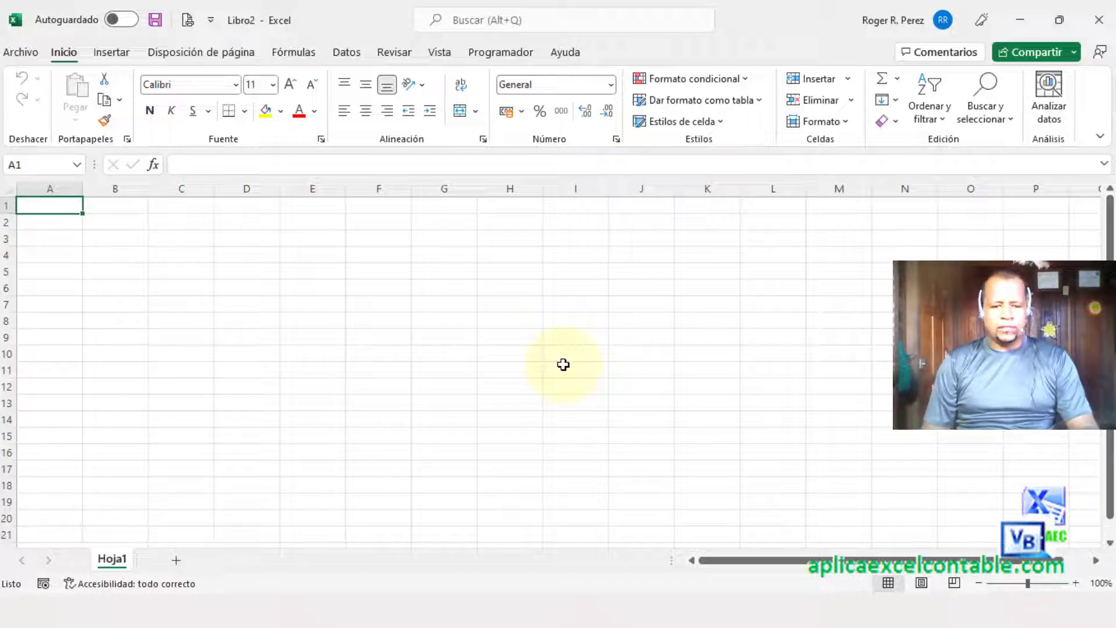
left_click(1098, 24)
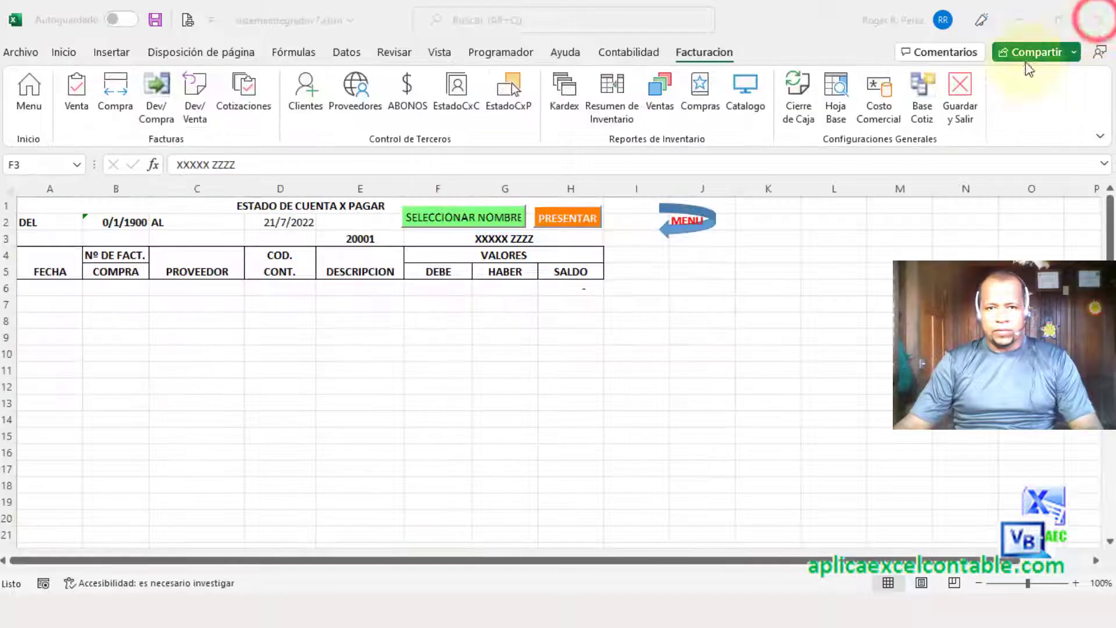
- Try dragging TuSistemaContableenExcel NAT.xlsm into Plantillas, then cancel the file-in-use warning
left_click(1021, 20)
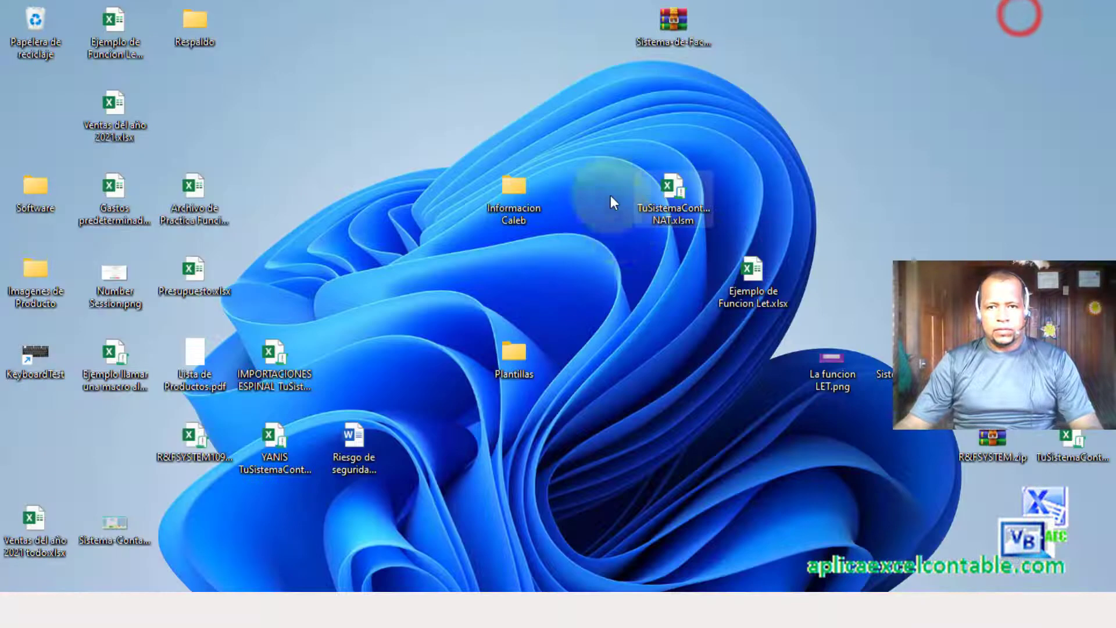
left_click(658, 202)
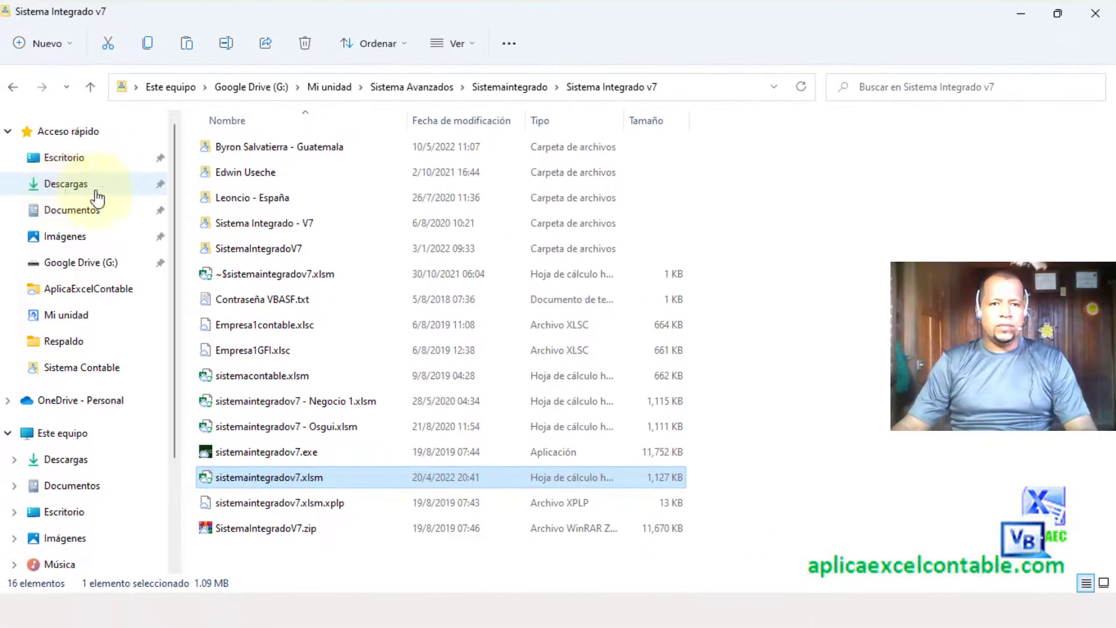
left_click(1014, 15)
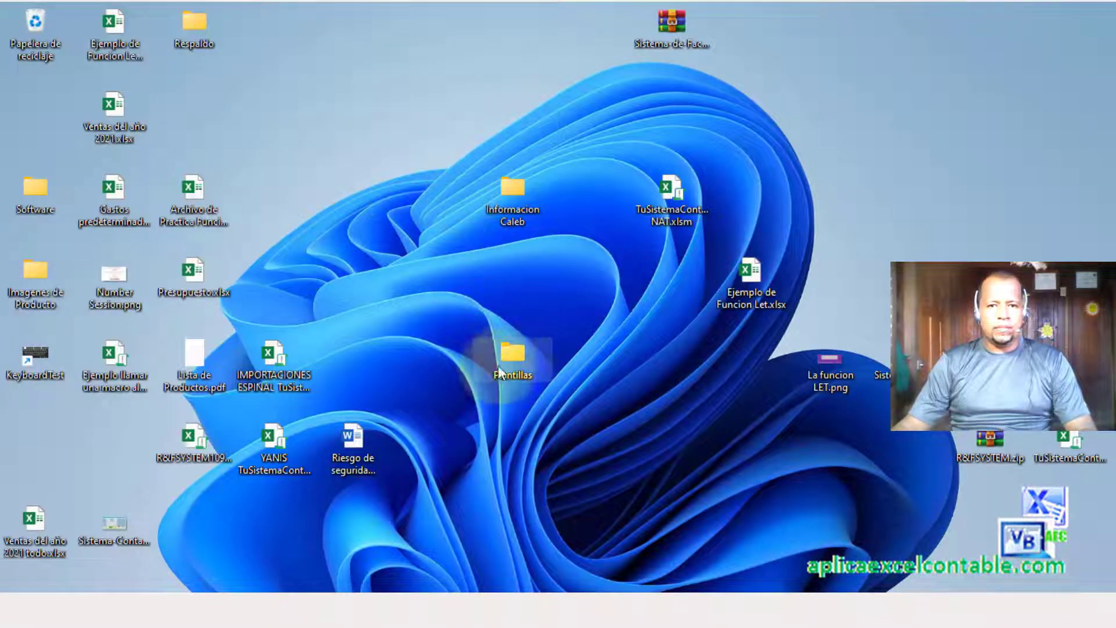
left_click(667, 193)
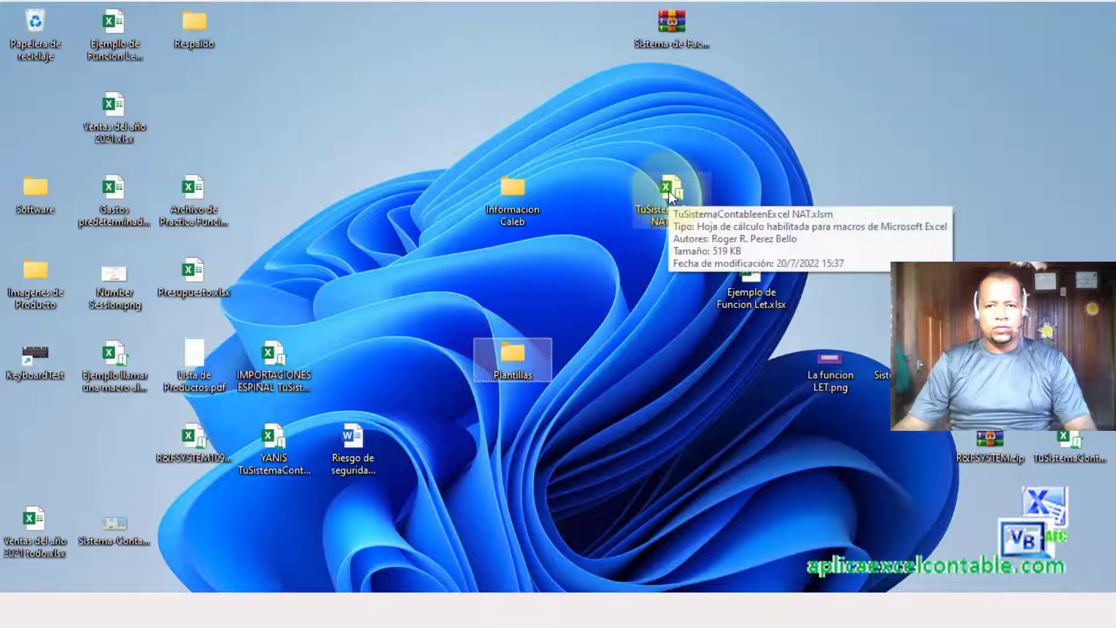
left_click_drag(668, 188, 514, 347)
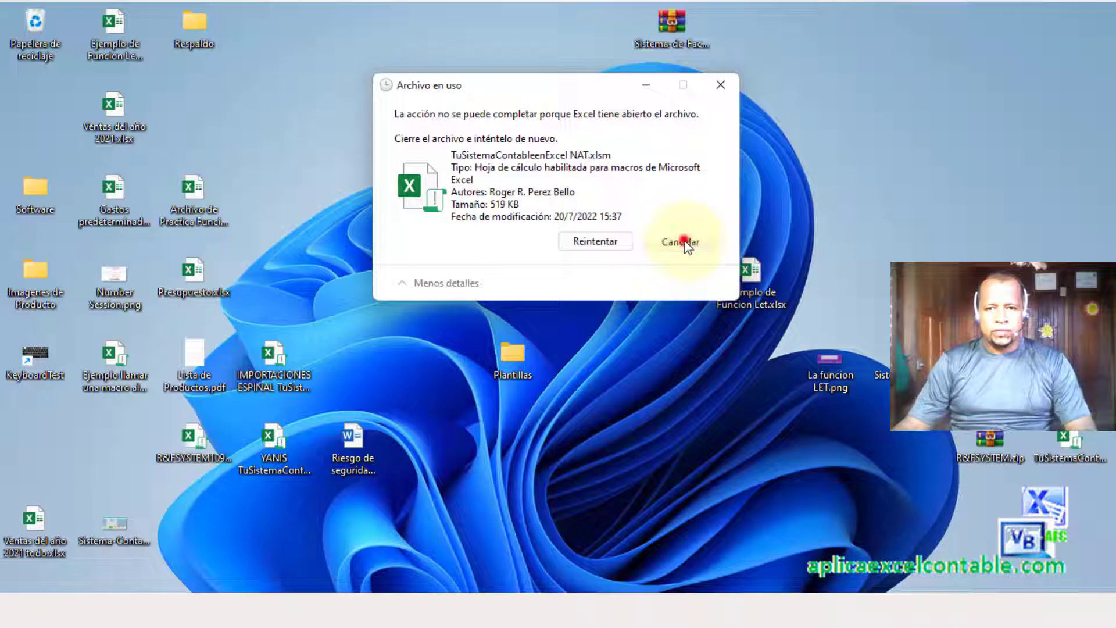
left_click(688, 242)
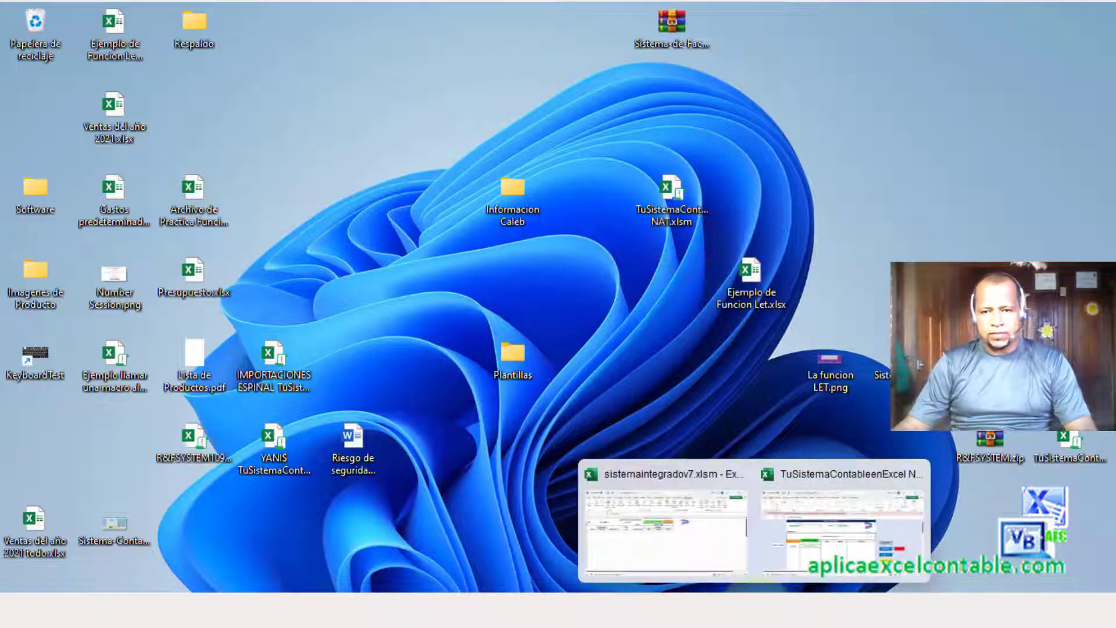
- Close the NAT workbook without saving, move it into Plantillas, and open that folder maximized
left_click(790, 544)
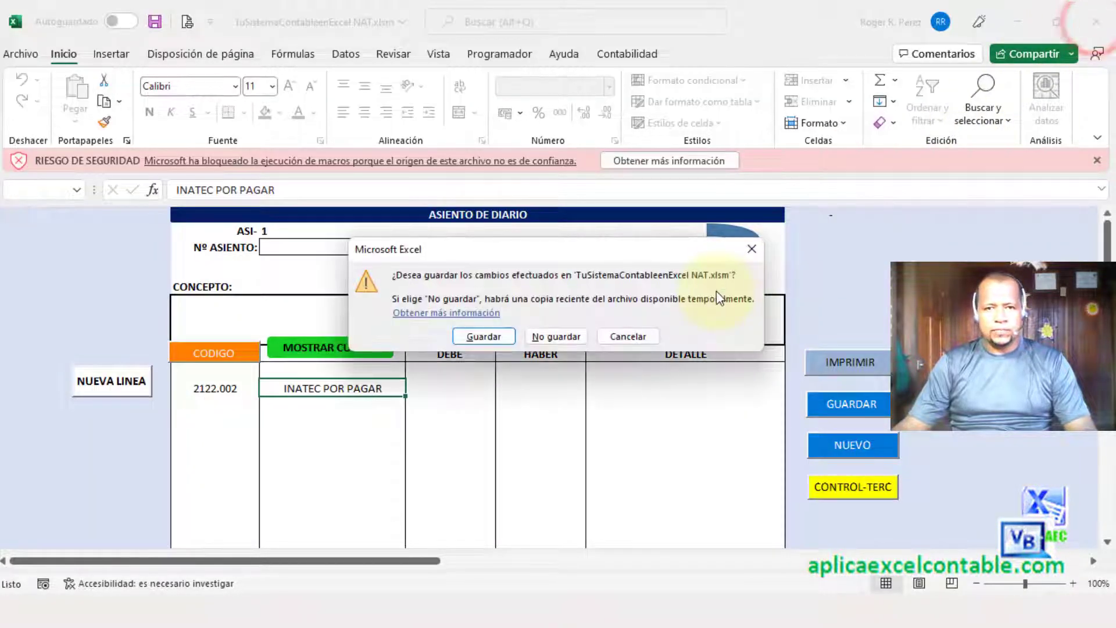
left_click(556, 337)
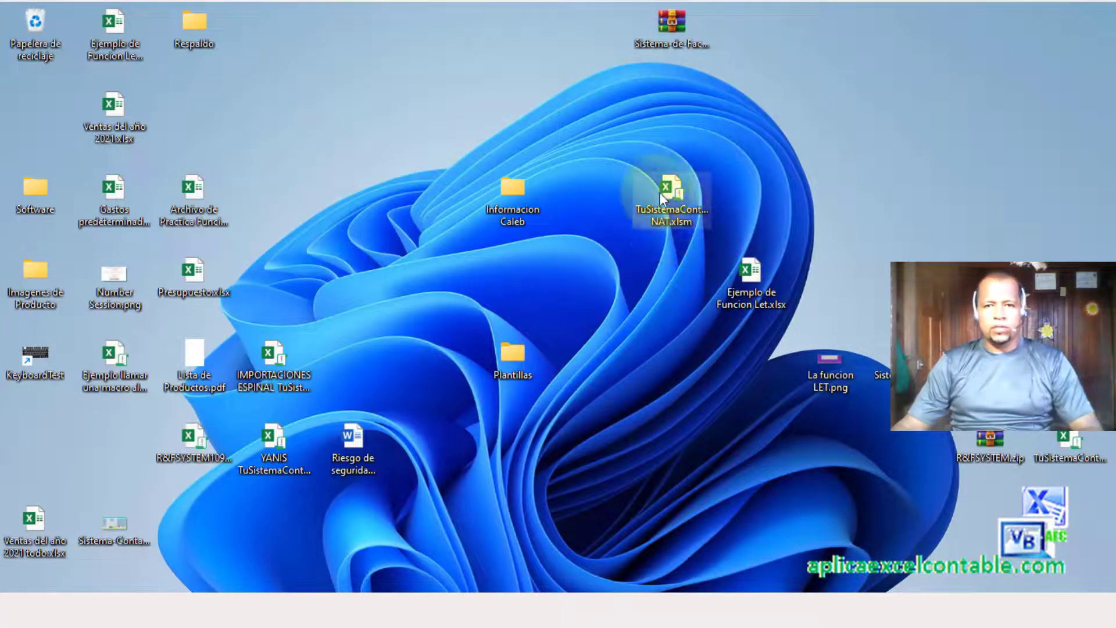
left_click_drag(671, 189, 514, 369)
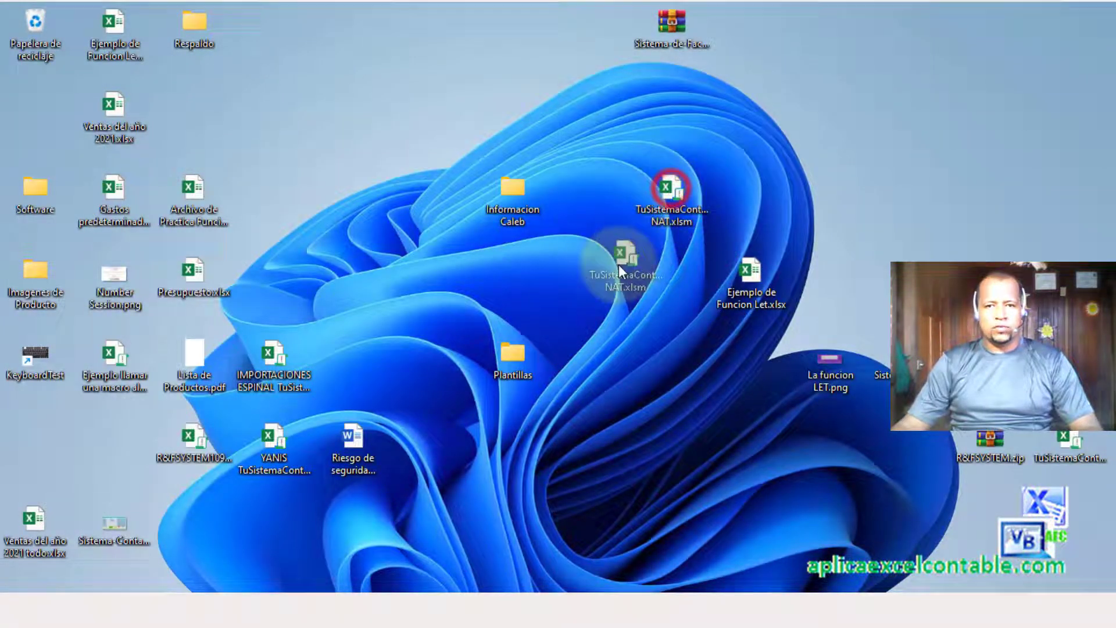
left_click_drag(514, 370, 517, 357)
left_click(519, 354)
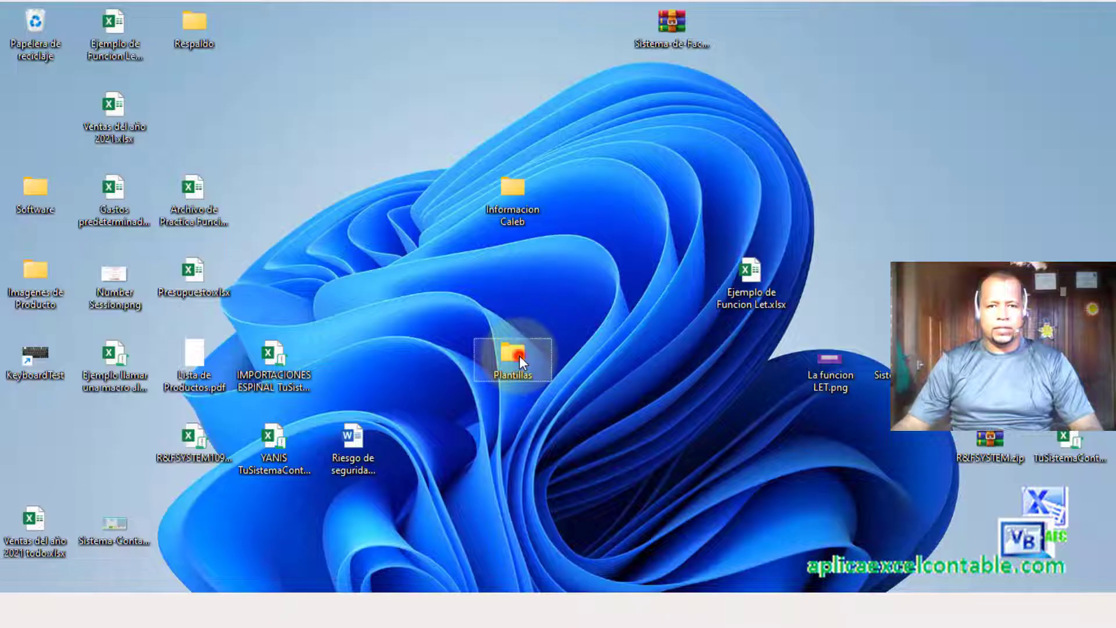
double_click(516, 359)
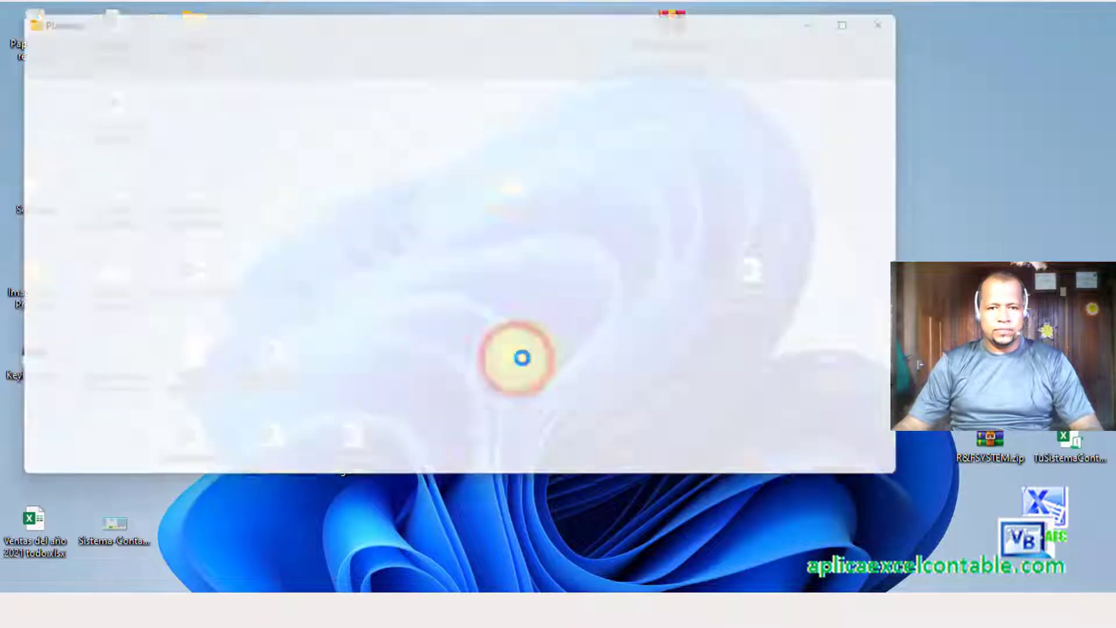
left_click(866, 15)
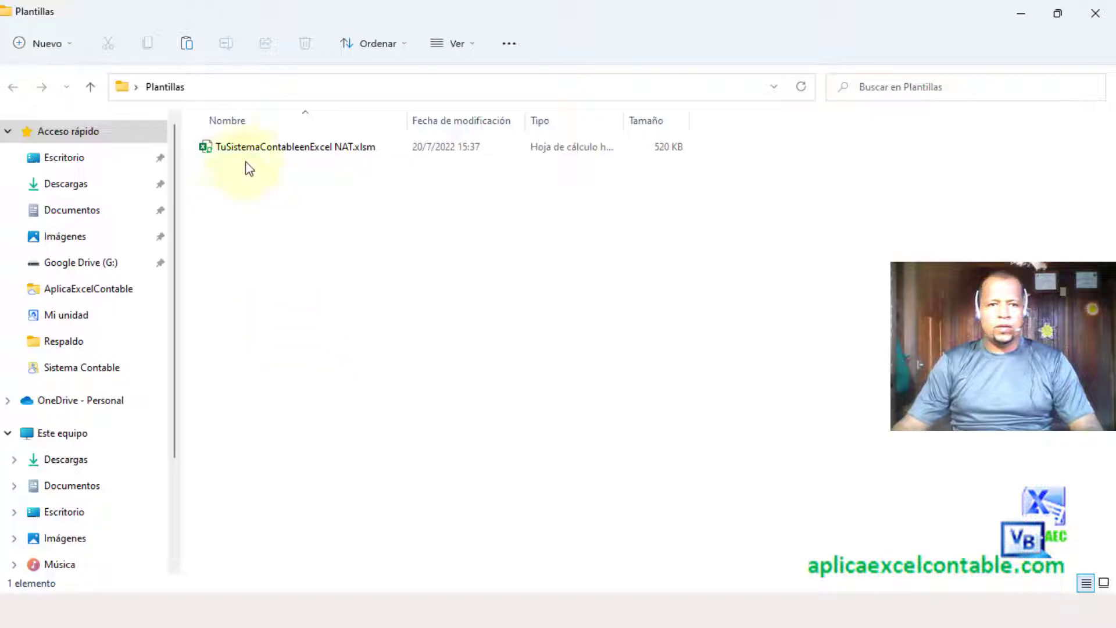
- Open NAT.xlsm from Plantillas and test the MENU, ASIENTO DE DIARIO and INGRESOS macro buttons
double_click(267, 153)
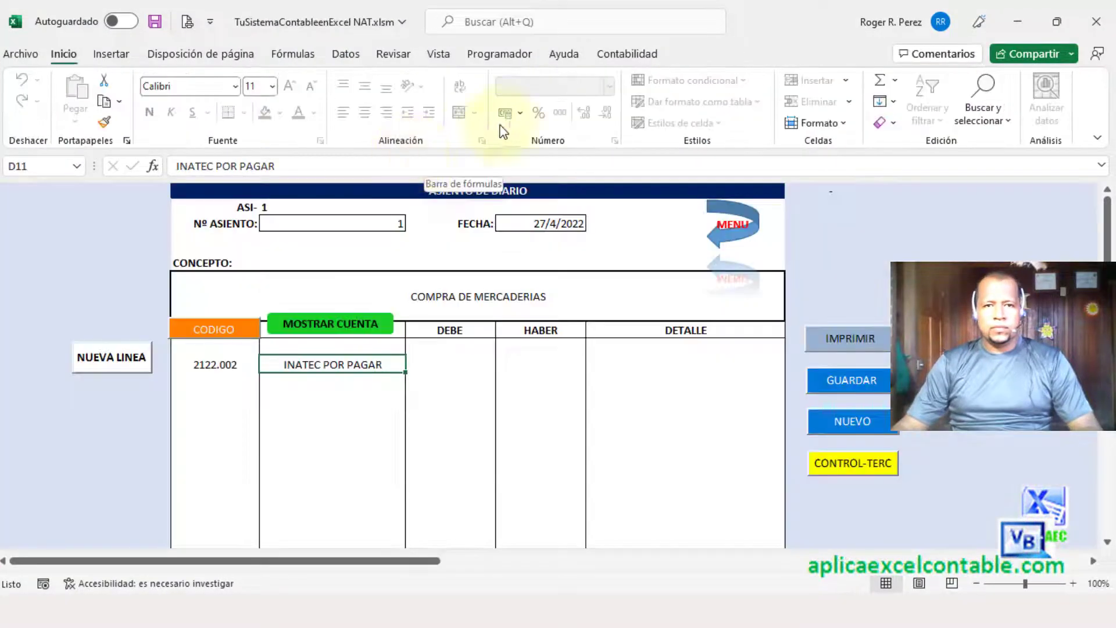
left_click(731, 228)
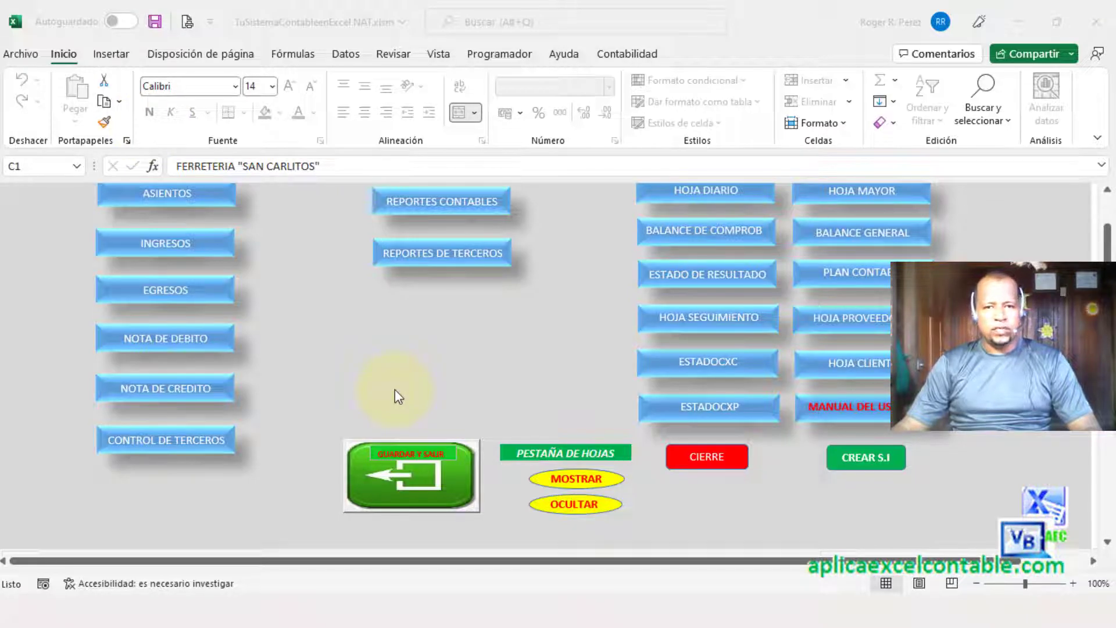
left_click(182, 196)
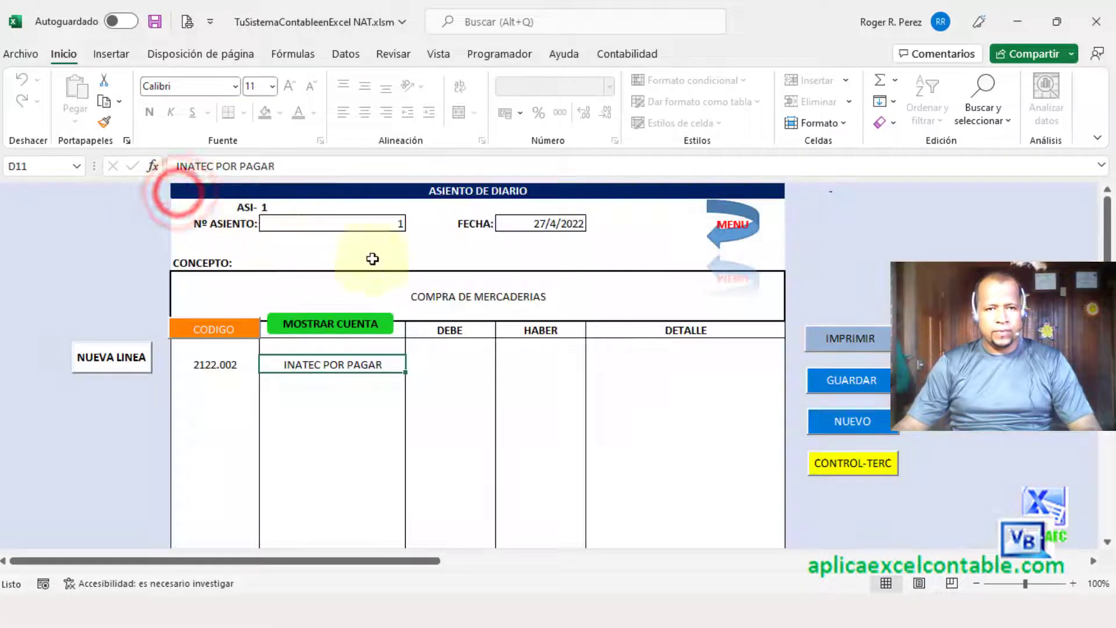
scroll(581, 244, "down", 1)
left_click(731, 230)
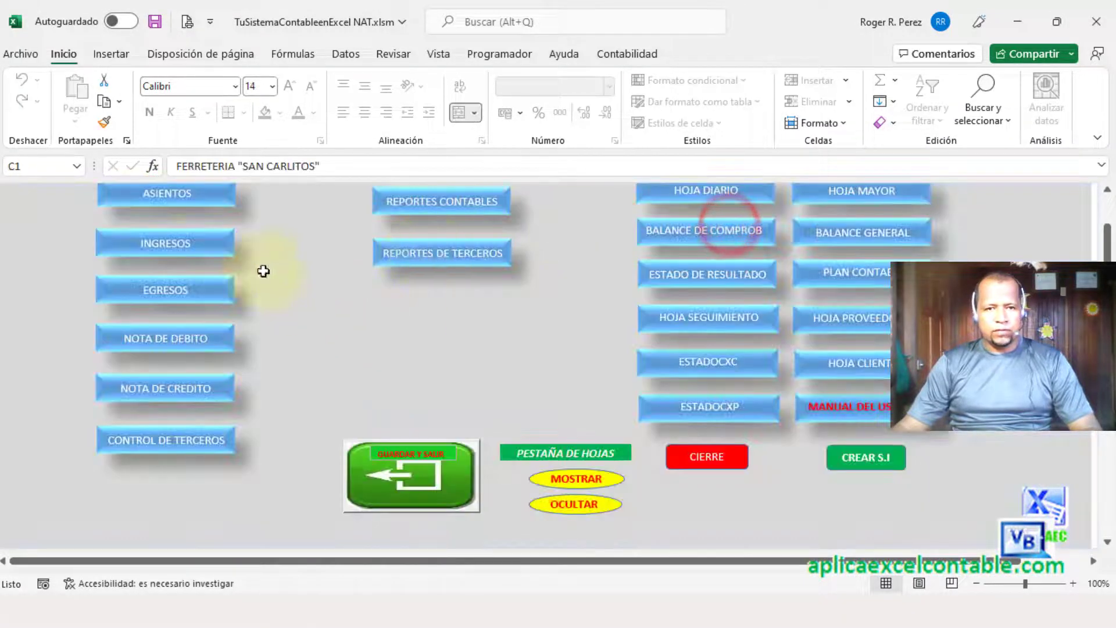
left_click(161, 243)
left_click(728, 233)
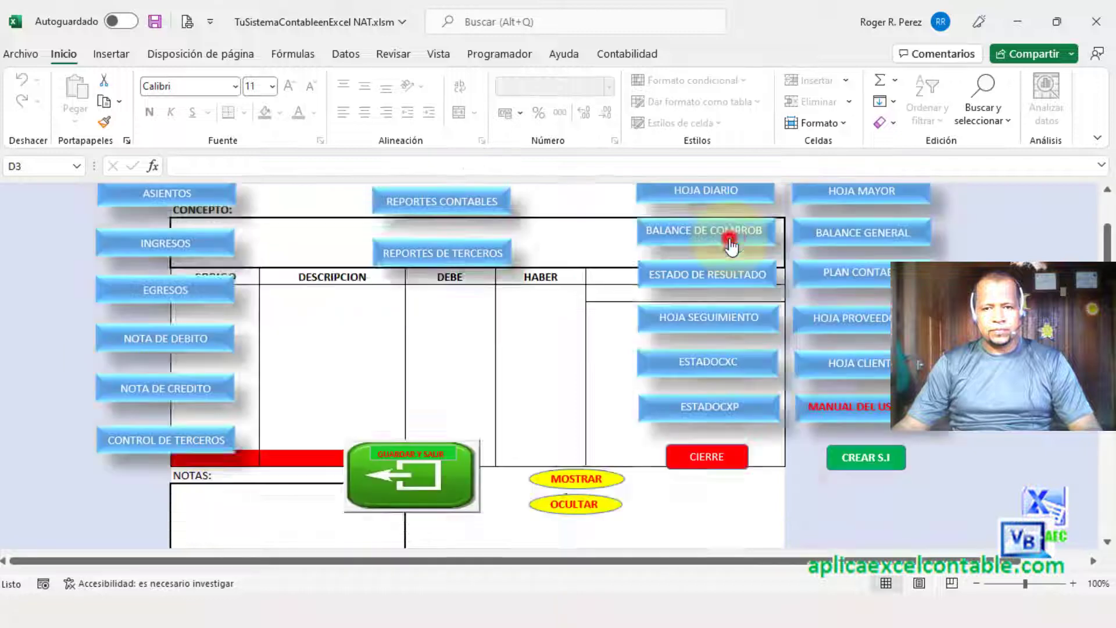